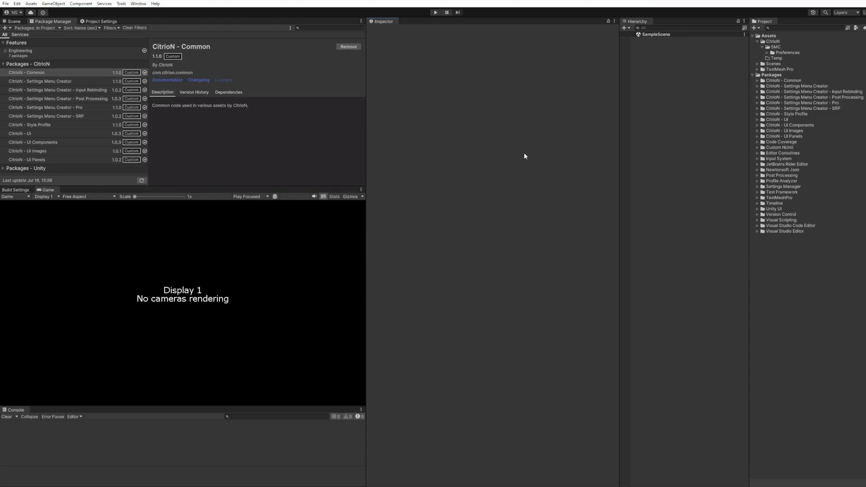
Peek into the SRP package folder, then open Tools > CitrioN > Settings Menu Creator > Manager
{"action": "left_click", "coordinate": [757, 109]}
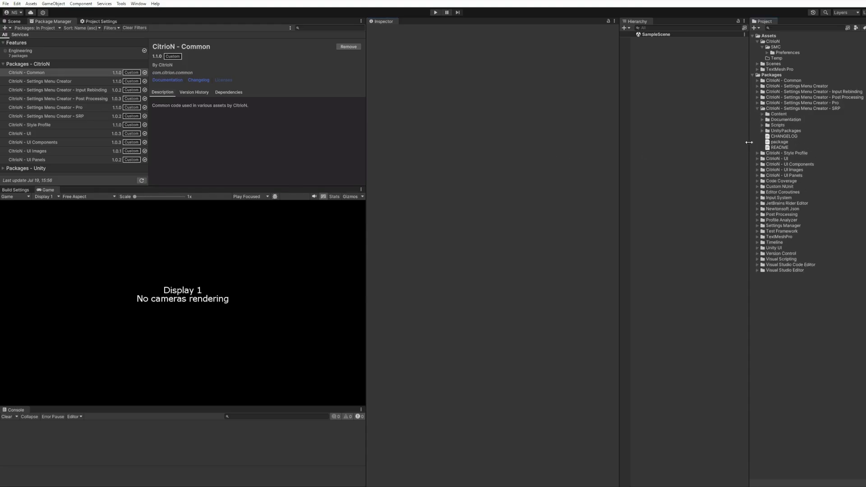
{"action": "left_click", "coordinate": [757, 109]}
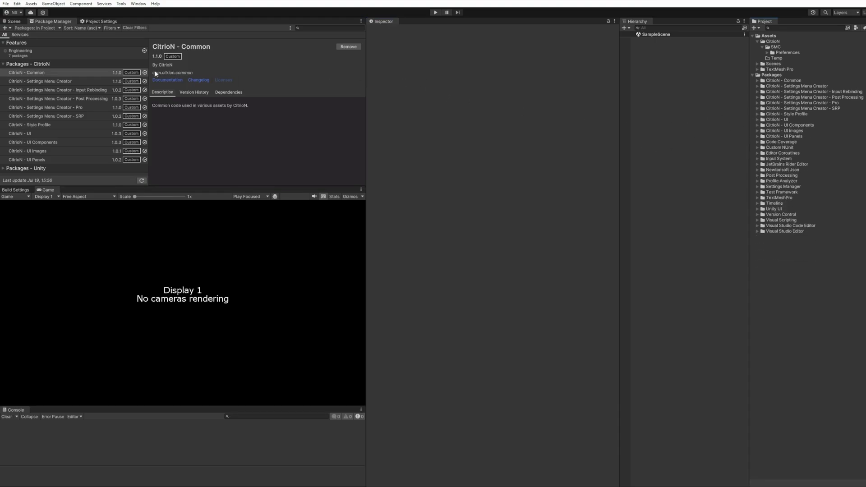
{"action": "left_click", "coordinate": [120, 4]}
{"action": "mouse_move", "coordinate": [135, 12]}
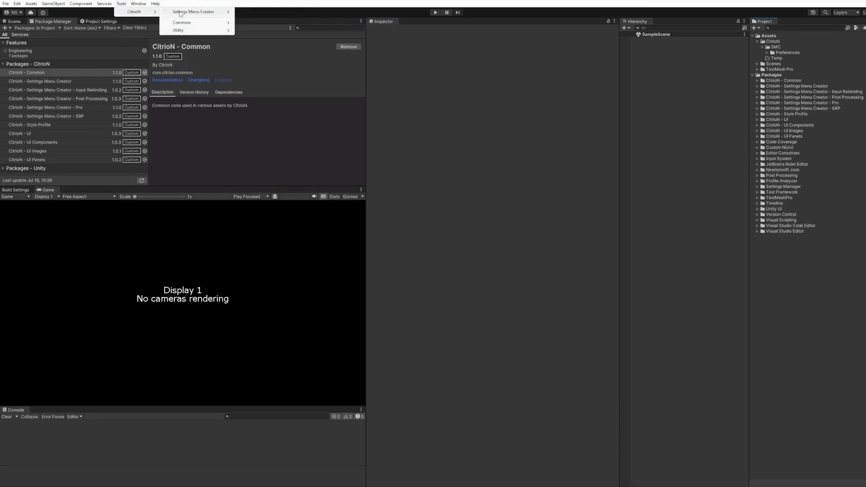
{"action": "mouse_move", "coordinate": [194, 11]}
{"action": "left_click", "coordinate": [259, 13]}
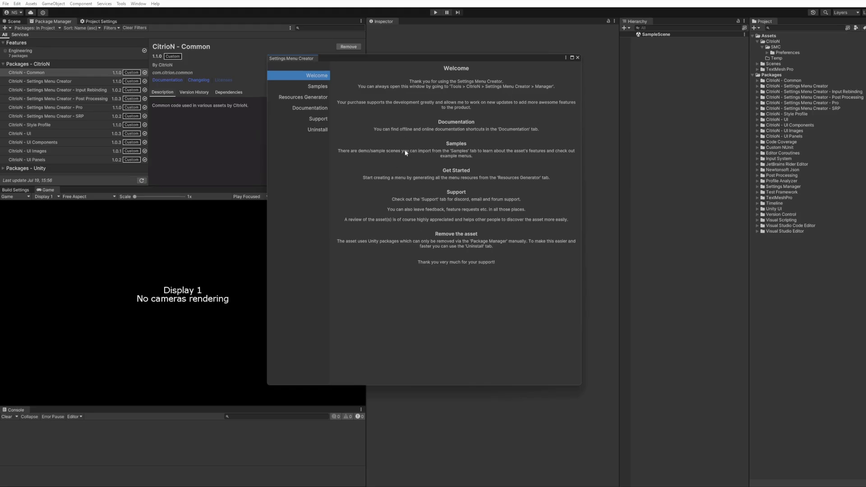
Browse the Samples, Resources Generator and Documentation pages of the Settings Menu Creator
{"action": "left_click", "coordinate": [314, 85]}
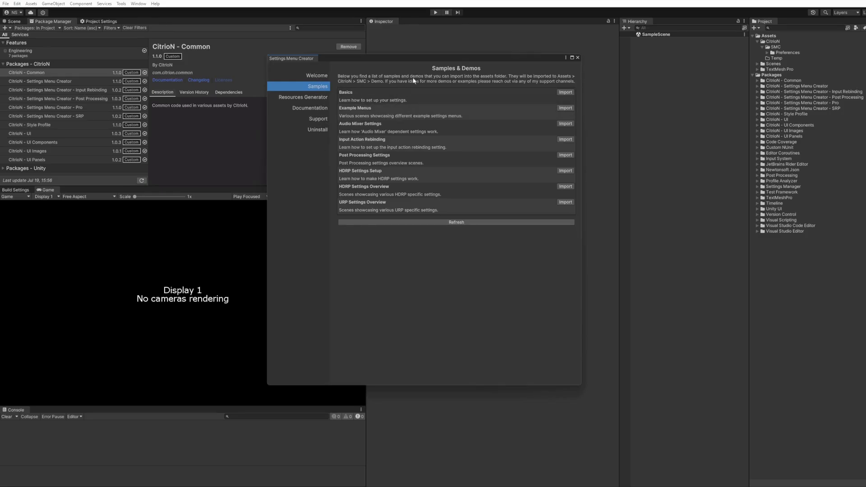
{"action": "left_click", "coordinate": [303, 98]}
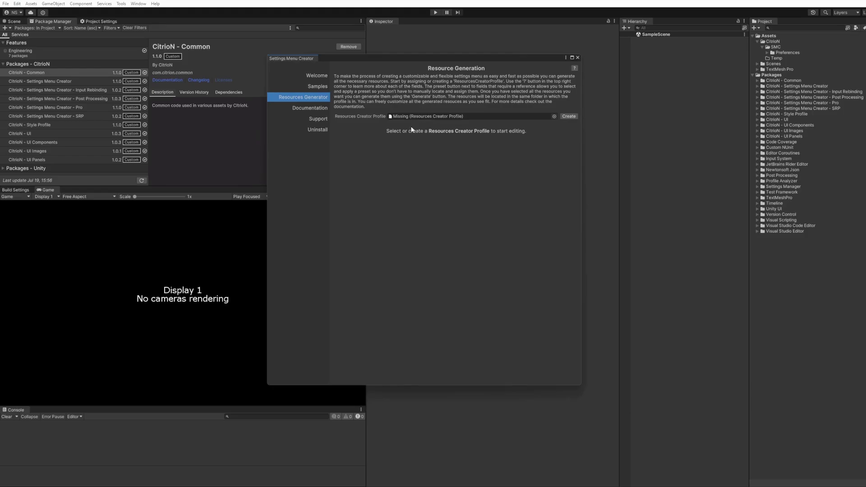
{"action": "left_click", "coordinate": [315, 109]}
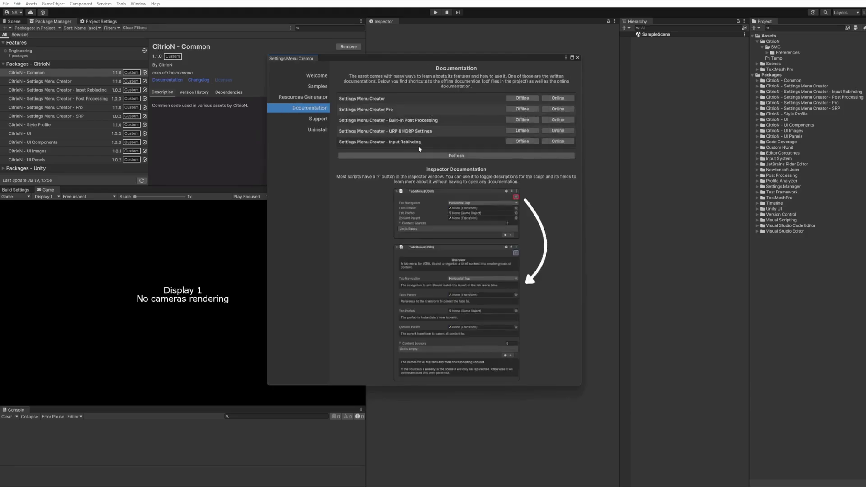
Review the Uninstall Packages page and the CitrioN - Common package manifest
{"action": "left_click", "coordinate": [317, 130]}
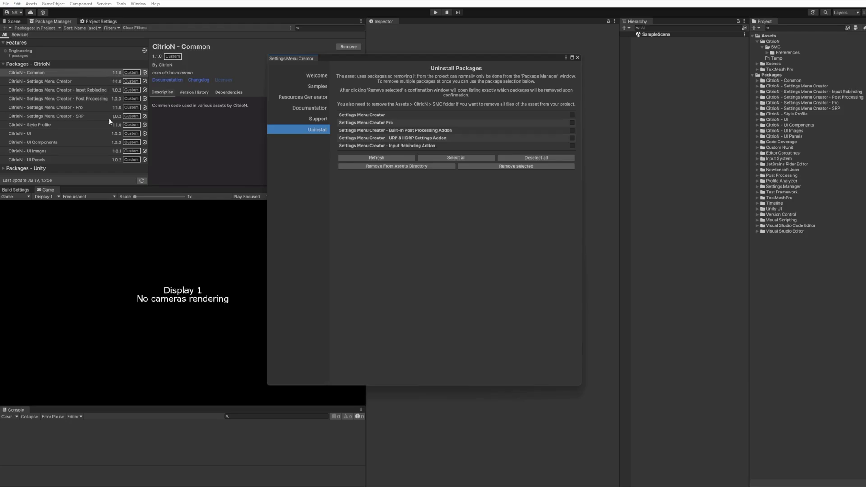
{"action": "left_click", "coordinate": [103, 73]}
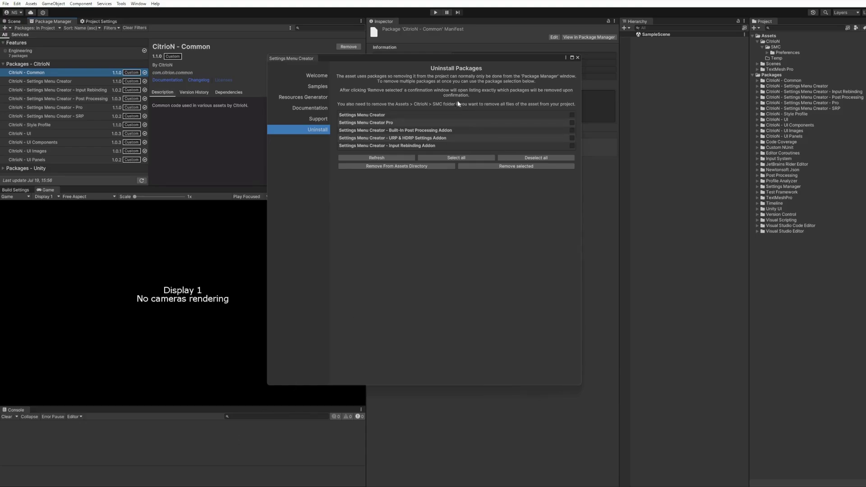
Create a new resources creator profile saved in Assets/CitrioN/Temp
{"action": "left_click", "coordinate": [316, 98]}
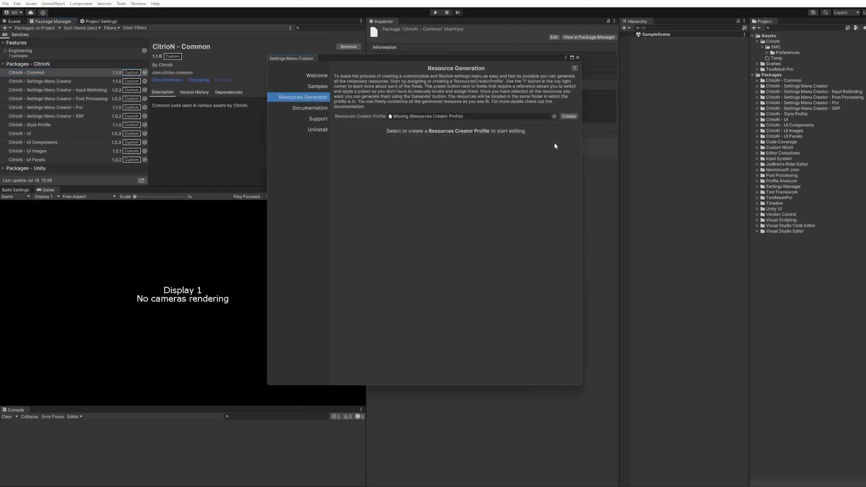
{"action": "left_click", "coordinate": [568, 116]}
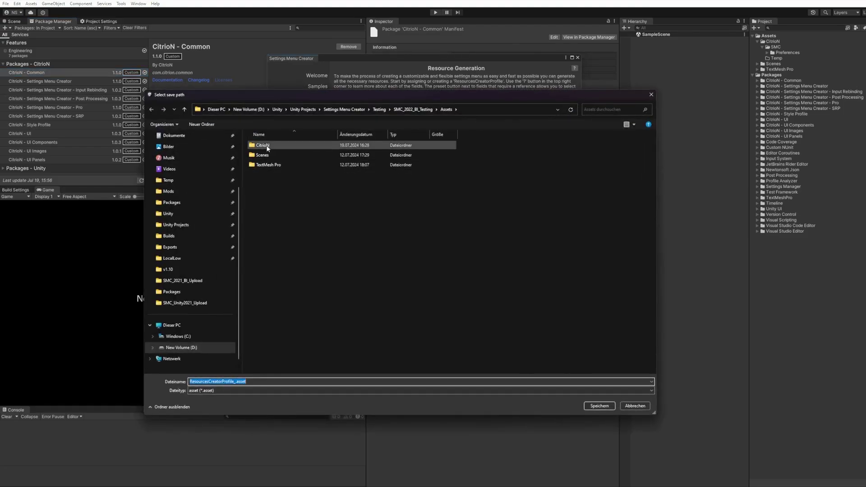
{"action": "double_click", "coordinate": [267, 147]}
{"action": "double_click", "coordinate": [263, 156]}
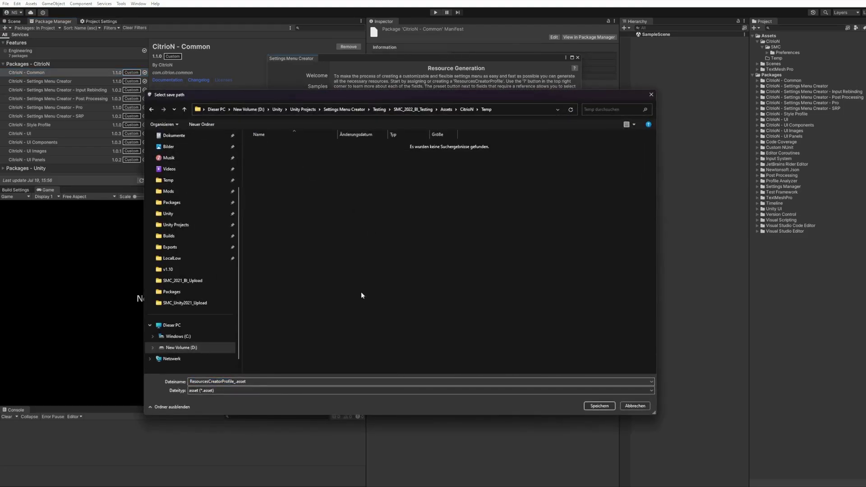
{"action": "left_click", "coordinate": [599, 405]}
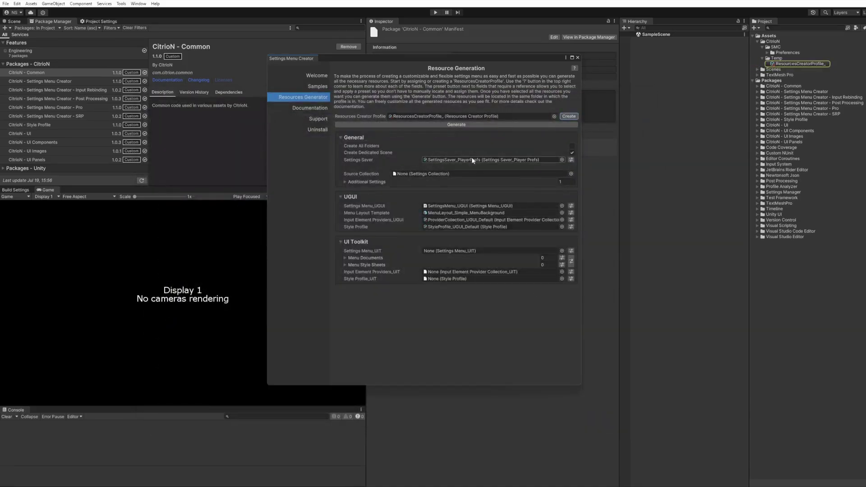
Set the Style Profile preset to Input Element Background and Input Element Providers to Rounded Corners
{"action": "left_click", "coordinate": [571, 227]}
{"action": "left_click", "coordinate": [607, 253]}
{"action": "left_click", "coordinate": [571, 219]}
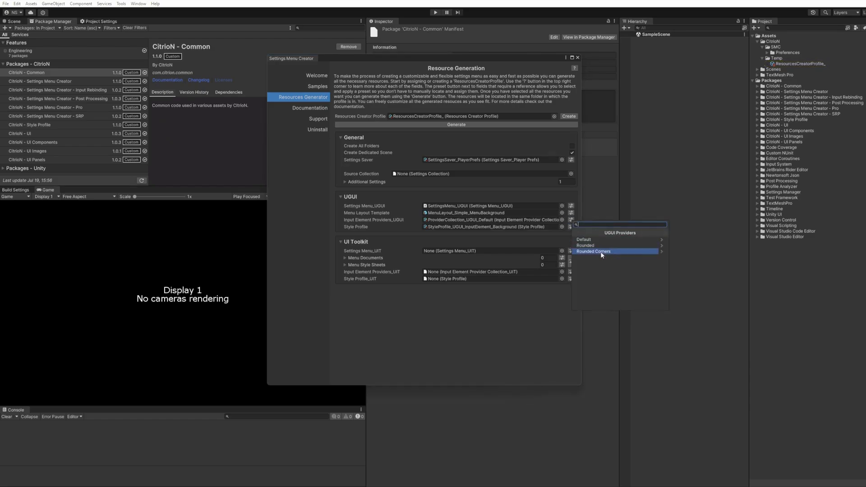
{"action": "left_click", "coordinate": [601, 252]}
{"action": "left_click", "coordinate": [597, 239]}
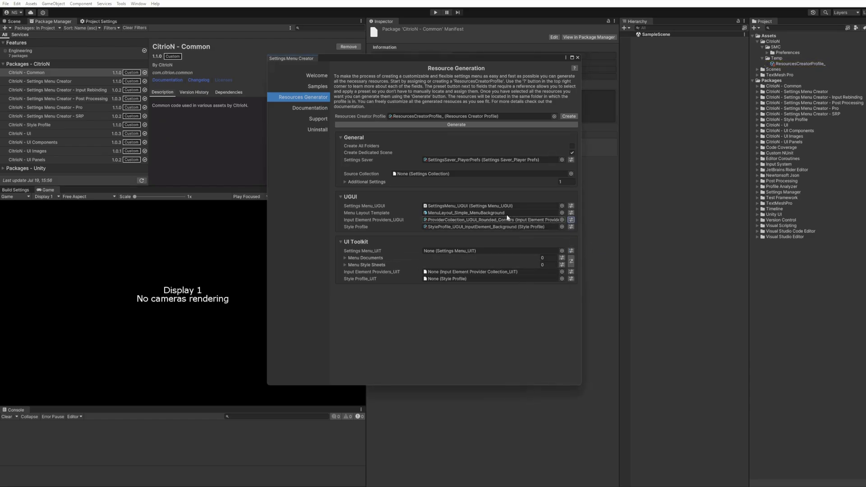
Review the generator field help texts, then generate the settings menu resources
{"action": "left_click", "coordinate": [573, 68]}
{"action": "scroll", "coordinate": [474, 193], "scroll_direction": "down", "scroll_amount": 3}
{"action": "scroll", "coordinate": [475, 193], "scroll_direction": "down", "scroll_amount": 2}
{"action": "scroll", "coordinate": [476, 193], "scroll_direction": "up", "scroll_amount": 6}
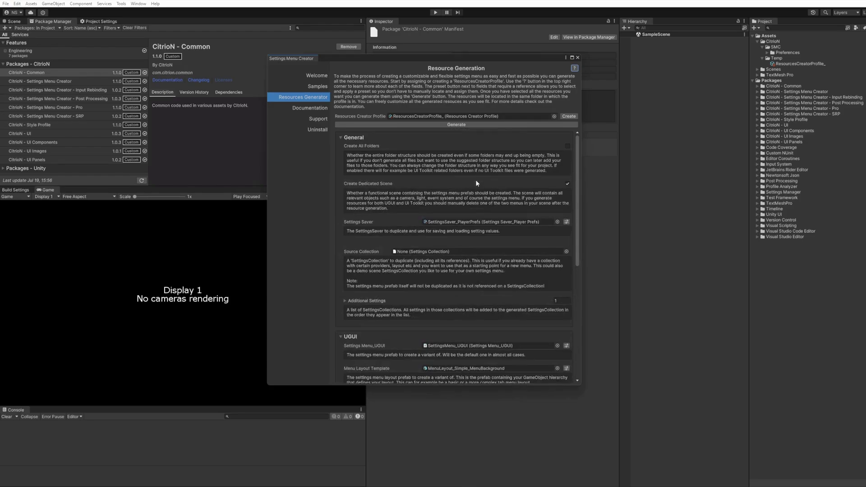
{"action": "left_click", "coordinate": [574, 68]}
{"action": "left_click", "coordinate": [477, 124]}
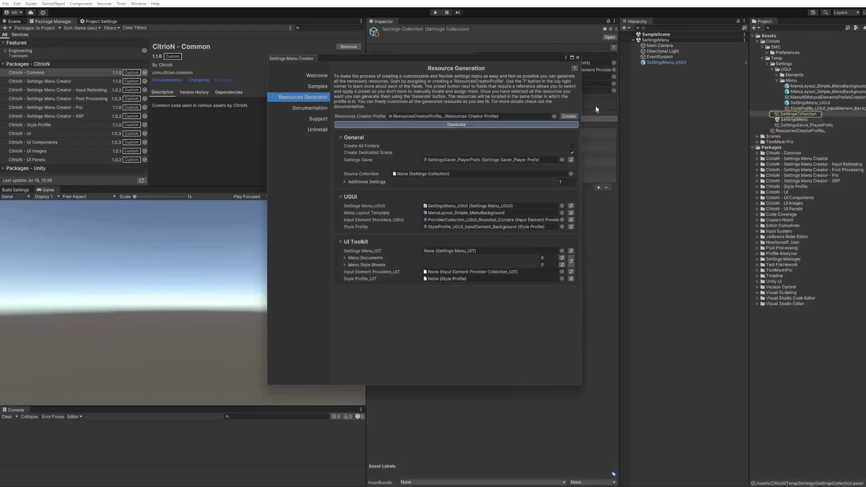
Close the Settings Menu Creator and inspect the generated WithInputElements and SettingsMenu_UGUI prefabs
{"action": "left_click", "coordinate": [577, 58]}
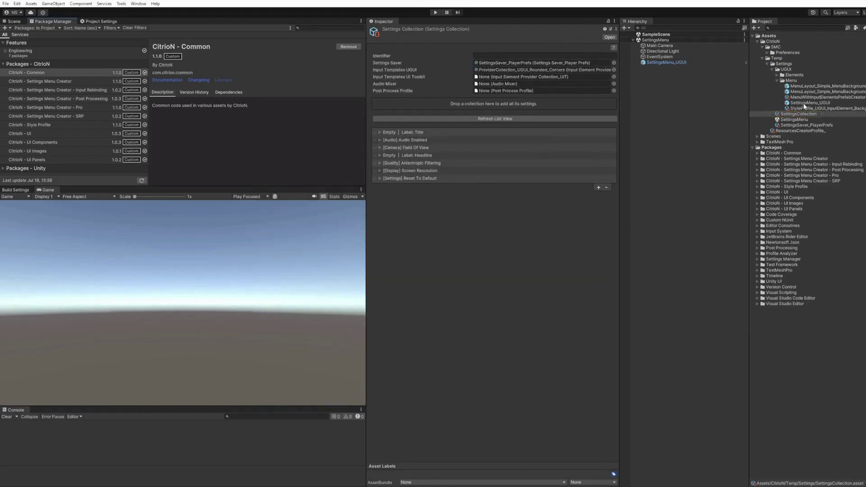
{"action": "left_click_drag", "start_coordinate": [749, 96], "coordinate": [719, 96]}
{"action": "left_click", "coordinate": [787, 91]}
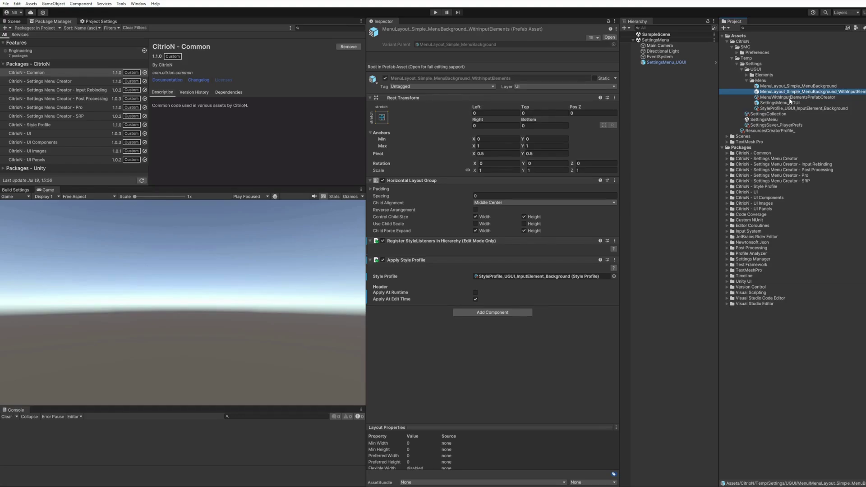
{"action": "left_click", "coordinate": [774, 103]}
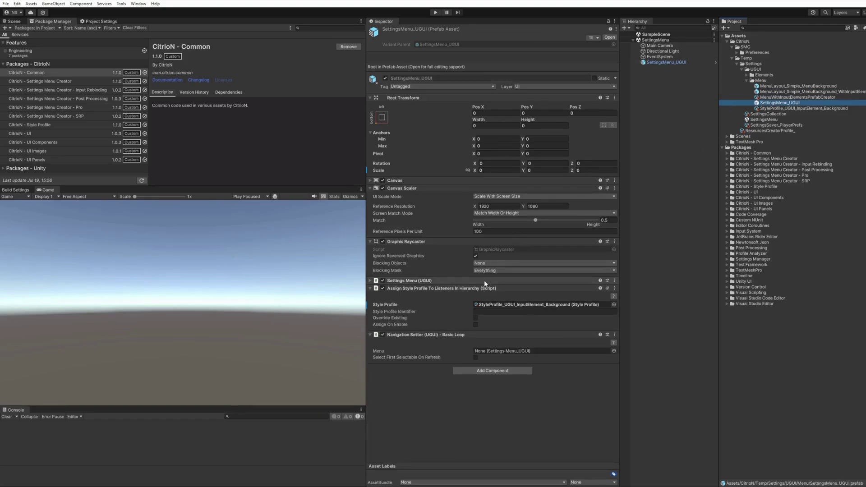
Set SettingsMenu_UGUI's Menu Template to the WithInputElements layout prefab, then select the prefab creator
{"action": "left_click", "coordinate": [421, 282]}
{"action": "scroll", "coordinate": [451, 267], "scroll_direction": "down", "scroll_amount": 5}
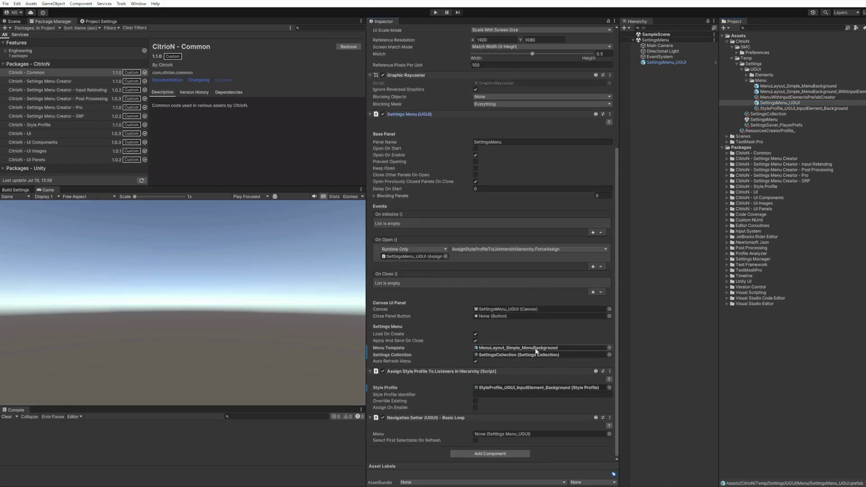
{"action": "left_click_drag", "start_coordinate": [807, 91], "coordinate": [519, 349]}
{"action": "left_click", "coordinate": [790, 97]}
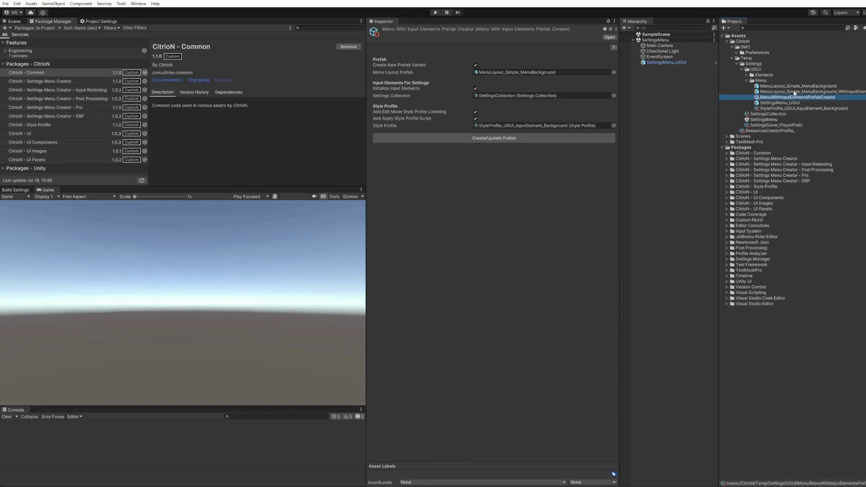
{"action": "double_click", "coordinate": [793, 92]}
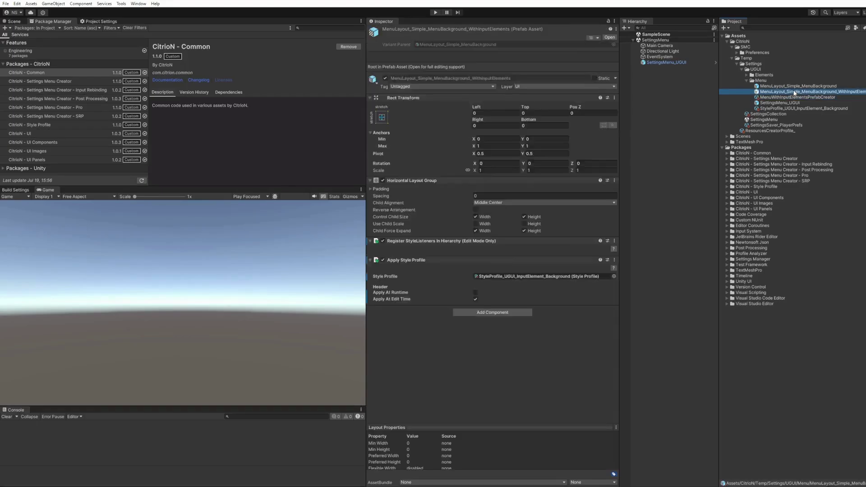
{"action": "left_click", "coordinate": [14, 21]}
{"action": "key", "text": "f"}
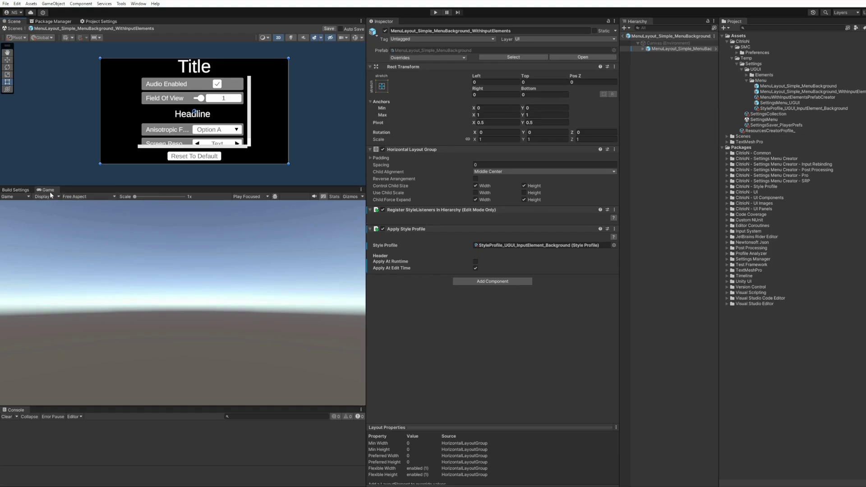
{"action": "left_click", "coordinate": [79, 196]}
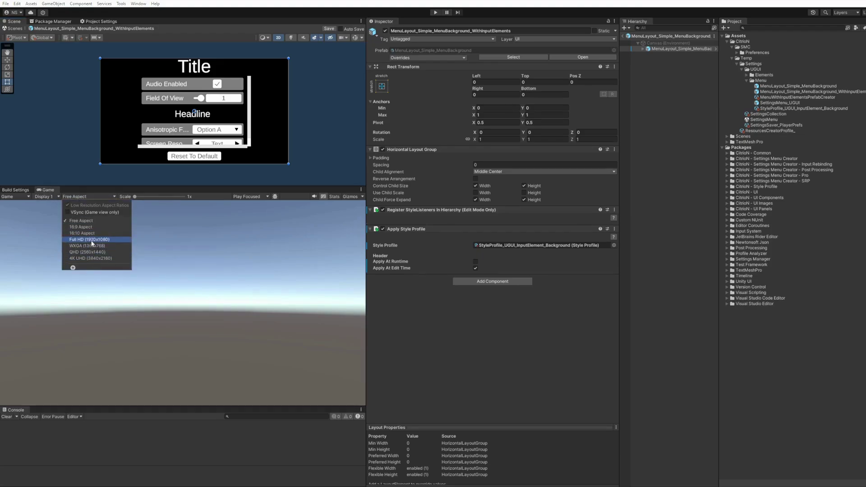
{"action": "left_click", "coordinate": [90, 239]}
{"action": "scroll", "coordinate": [302, 101], "scroll_direction": "down", "scroll_amount": 5}
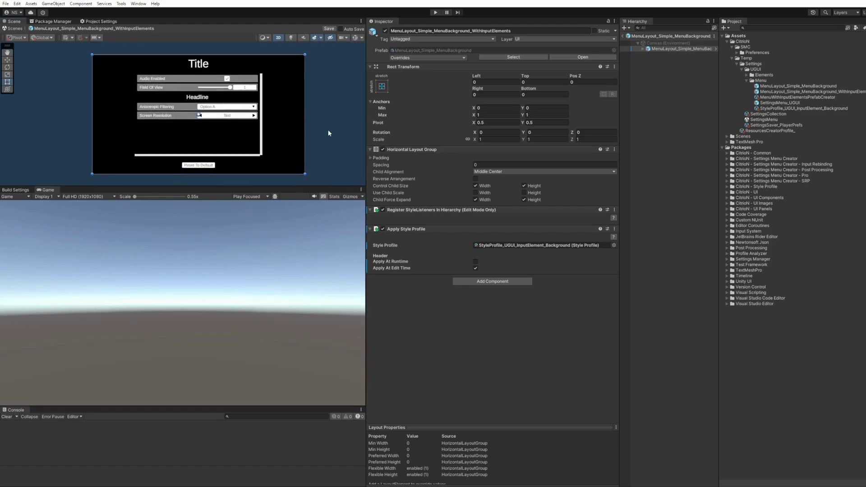
{"action": "scroll", "coordinate": [334, 114], "scroll_direction": "up", "scroll_amount": 2}
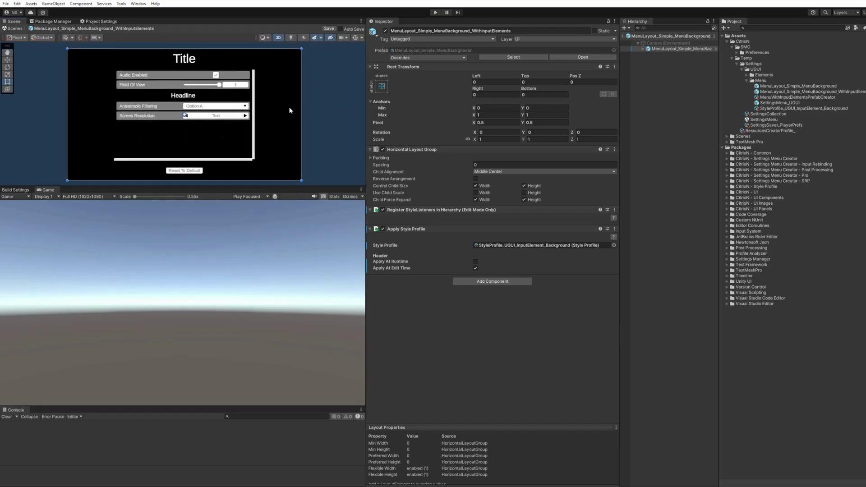
{"action": "left_click_drag", "start_coordinate": [290, 107], "coordinate": [307, 106]}
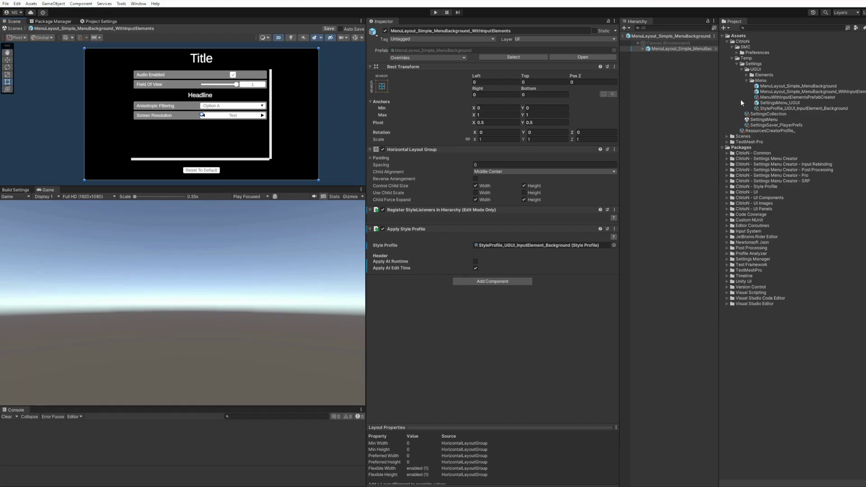
Set the input element style profile's Background Image to red and Primary Image to green
{"action": "left_click", "coordinate": [791, 109]}
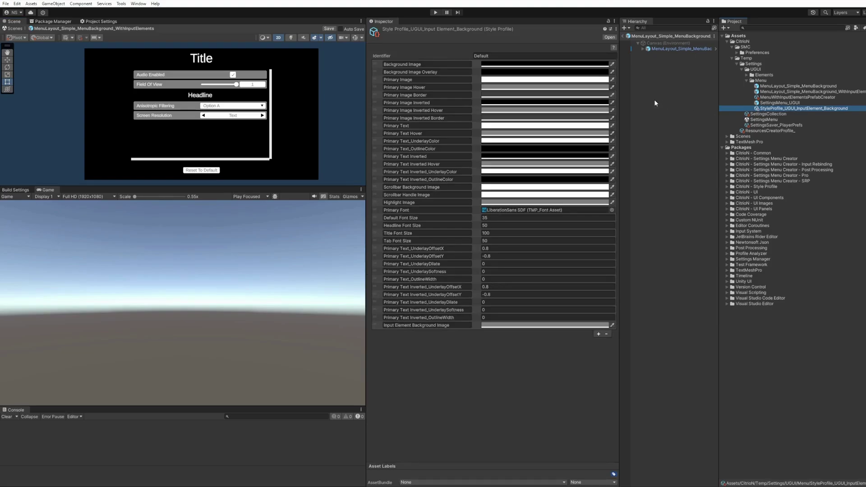
{"action": "left_click", "coordinate": [513, 65]}
{"action": "left_click", "coordinate": [585, 78]}
{"action": "left_click", "coordinate": [469, 96]}
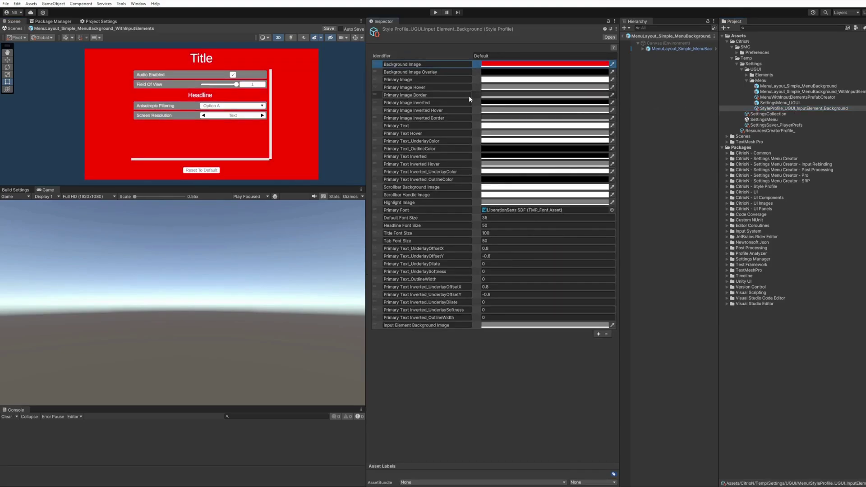
{"action": "left_click", "coordinate": [500, 80]}
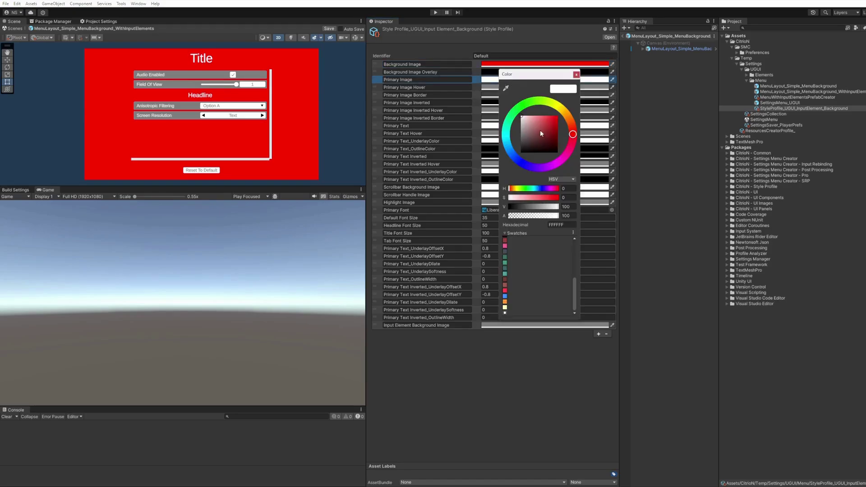
{"action": "left_click", "coordinate": [530, 107]}
{"action": "left_click", "coordinate": [576, 75]}
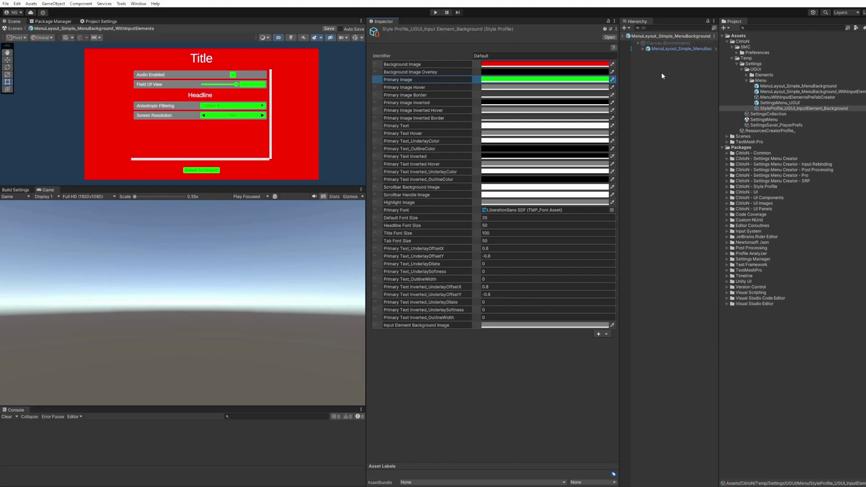
{"action": "left_click", "coordinate": [682, 97]}
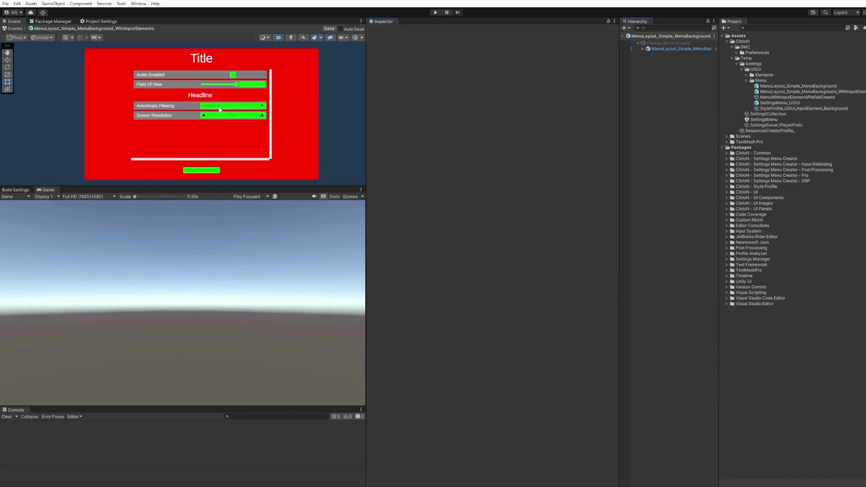
Inspect the menu layout prefabs, discard the prefab changes, and select MenuWithInputElementsPrefabCreator
{"action": "left_click", "coordinate": [777, 86]}
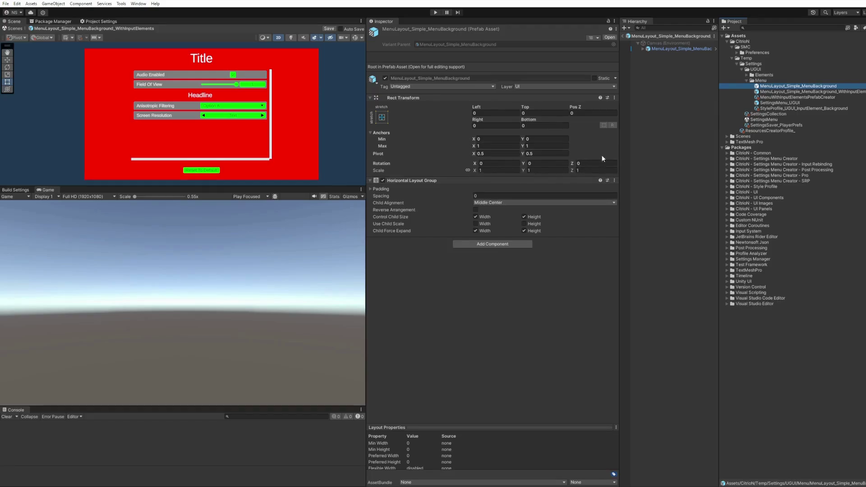
{"action": "left_click", "coordinate": [781, 93]}
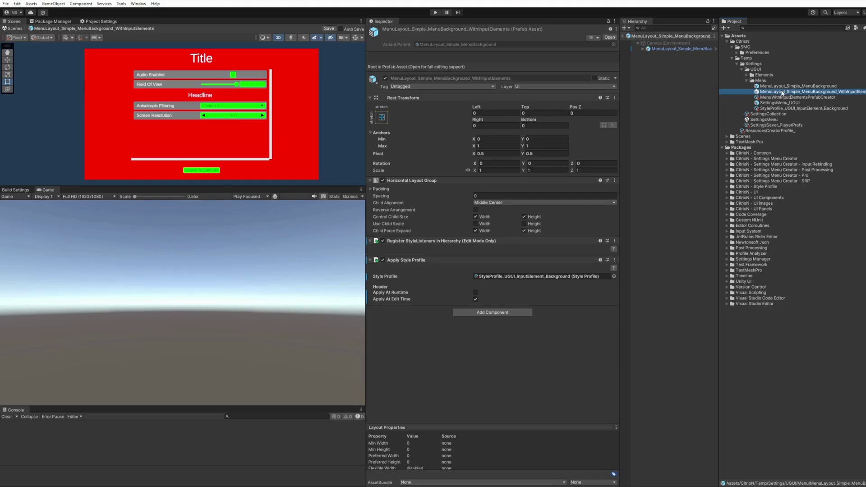
{"action": "double_click", "coordinate": [774, 93]}
{"action": "left_click", "coordinate": [463, 262]}
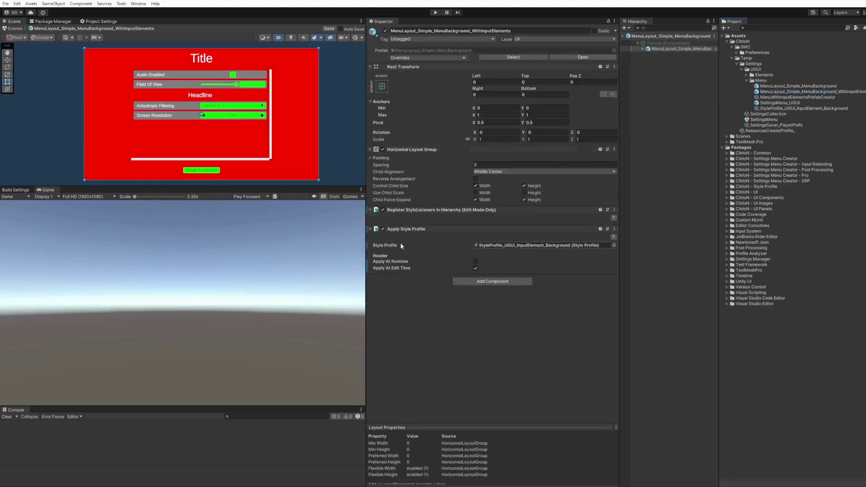
{"action": "left_click", "coordinate": [789, 98]}
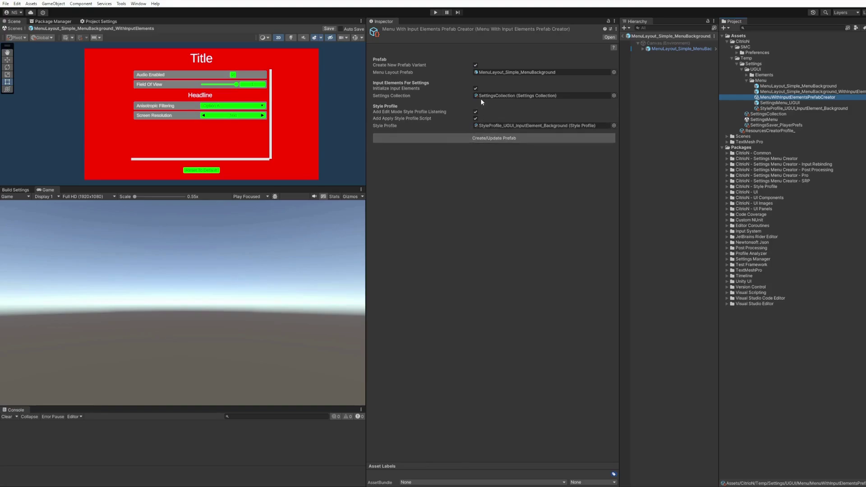
Widen the hierarchy panel and open the _WithInputElements prefab for editing
{"action": "mouse_move", "coordinate": [496, 73]}
{"action": "left_click_drag", "start_coordinate": [619, 99], "coordinate": [534, 102]}
{"action": "left_click", "coordinate": [803, 92]}
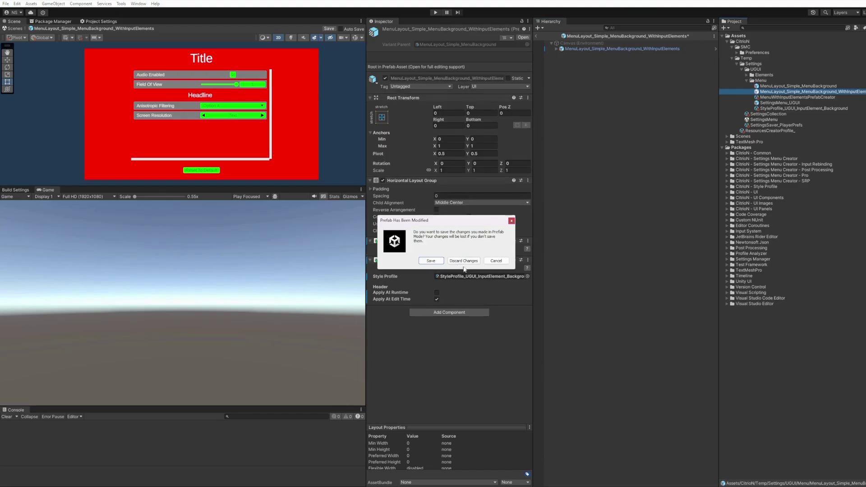
Discard pending changes, delete the setting rows under Viewport/Content, and save the prefab on exit
{"action": "left_click", "coordinate": [464, 261]}
{"action": "left_click", "coordinate": [556, 48], "text": "alt"}
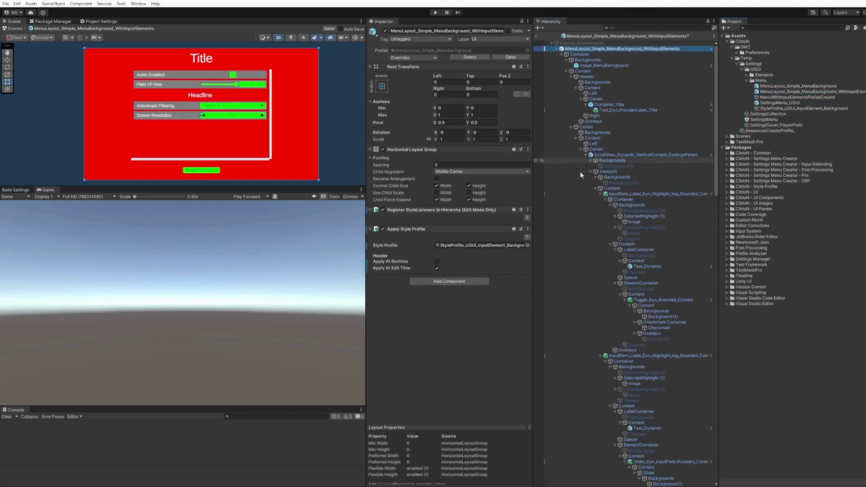
{"action": "left_click", "coordinate": [613, 194]}
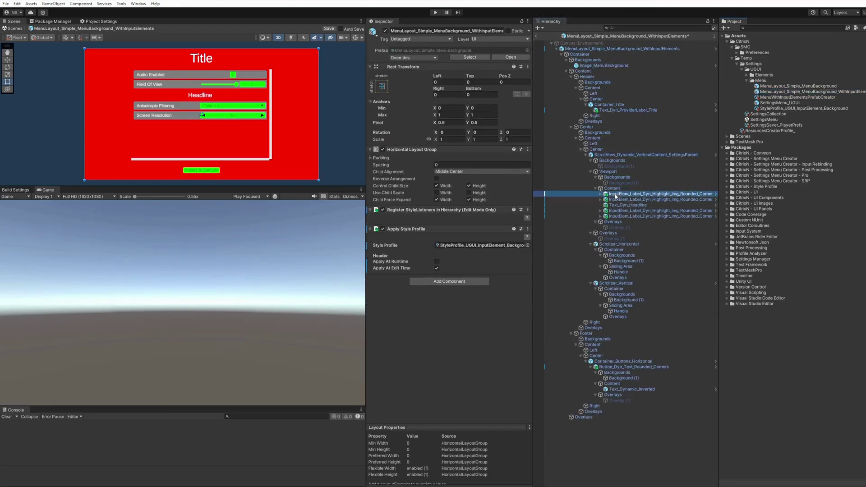
{"action": "left_click", "coordinate": [627, 204], "text": "shift"}
{"action": "key", "text": "Delete"}
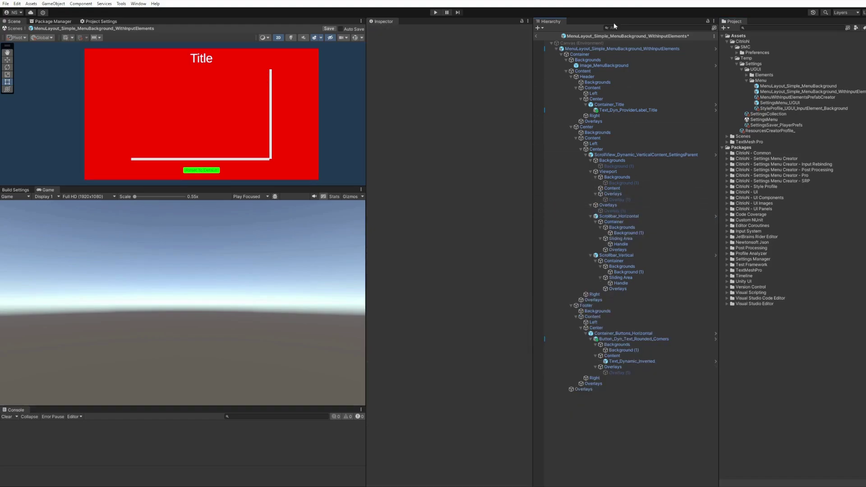
{"action": "left_click", "coordinate": [536, 36]}
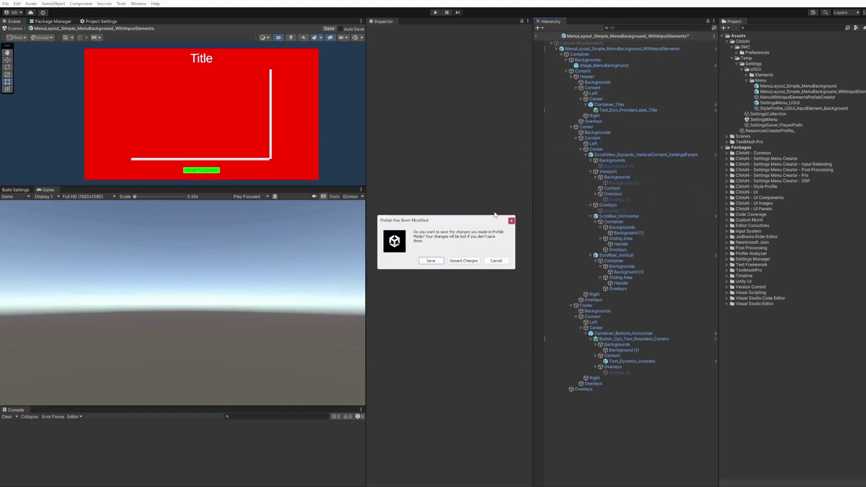
{"action": "left_click", "coordinate": [432, 261]}
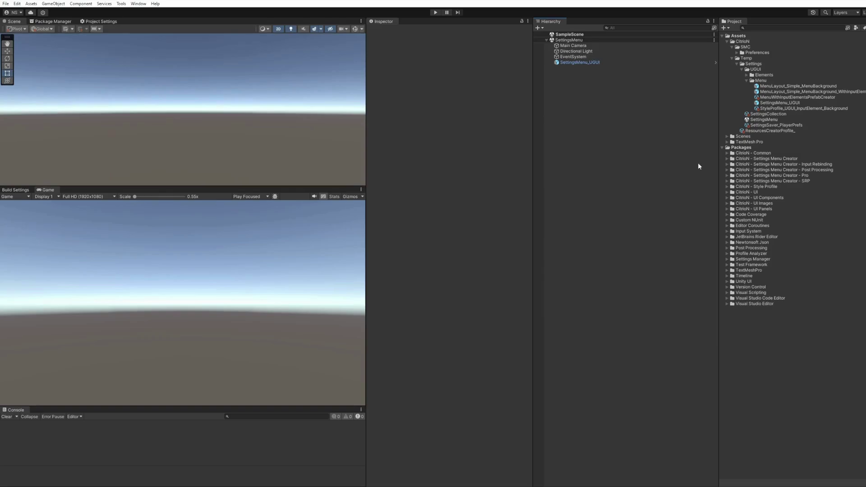
Assign the _WithInputElements prefab as Menu Layout Prefab, disable variant creation, rebuild it and open it
{"action": "left_click", "coordinate": [777, 97]}
{"action": "left_click_drag", "start_coordinate": [817, 92], "coordinate": [478, 74]}
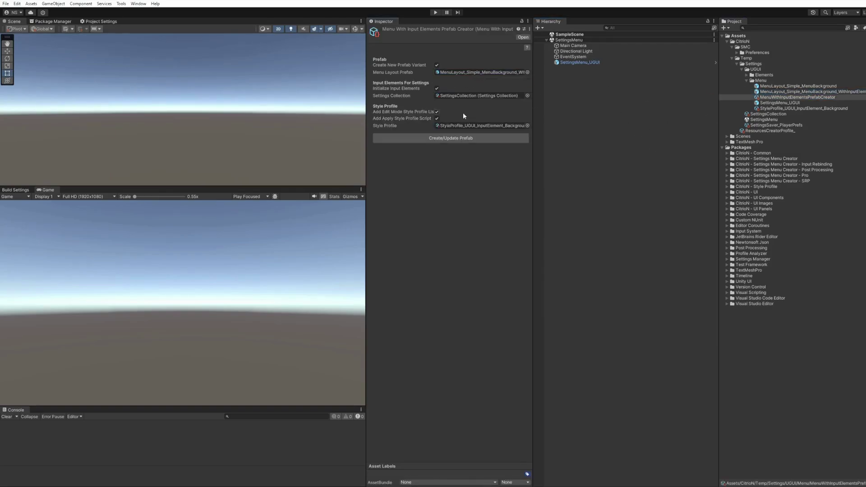
{"action": "left_click", "coordinate": [435, 65]}
{"action": "left_click", "coordinate": [450, 139]}
{"action": "left_click", "coordinate": [452, 138]}
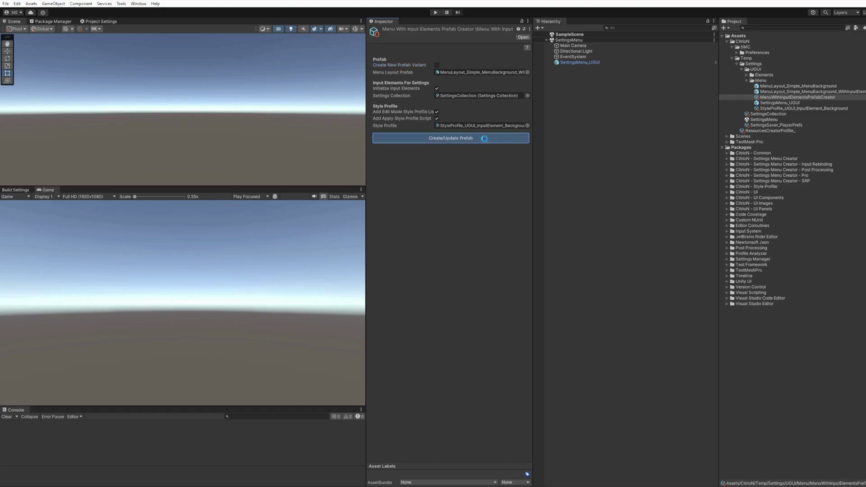
{"action": "double_click", "coordinate": [773, 91]}
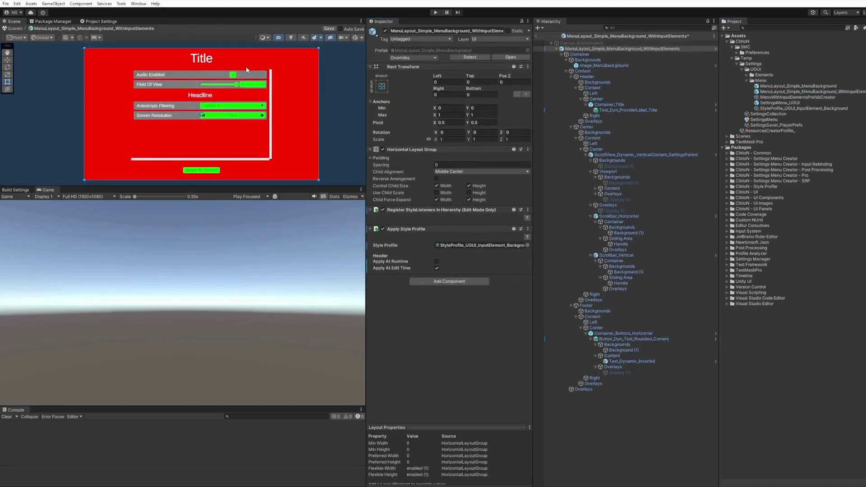
Refresh the SettingsCollection list view, then save the input elements prefab and return to the SettingsMenu scene
{"action": "left_click", "coordinate": [773, 115]}
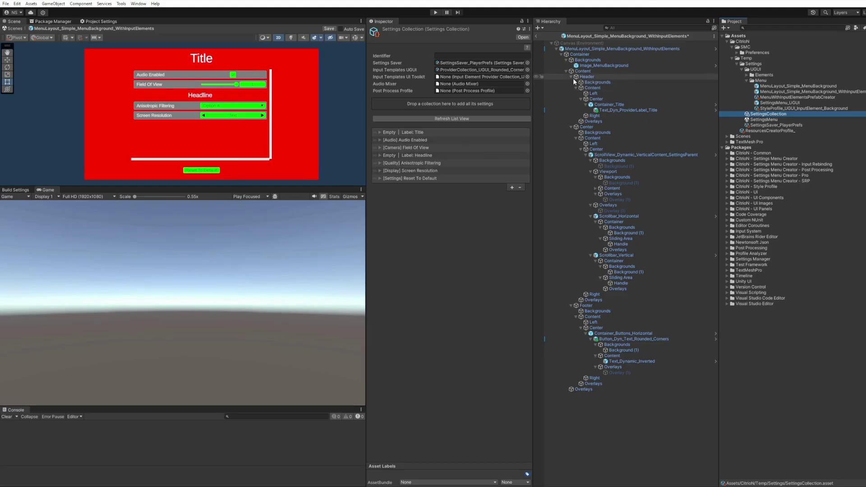
{"action": "scroll", "coordinate": [251, 97], "scroll_direction": "down", "scroll_amount": 1}
{"action": "scroll", "coordinate": [271, 96], "scroll_direction": "up", "scroll_amount": 1}
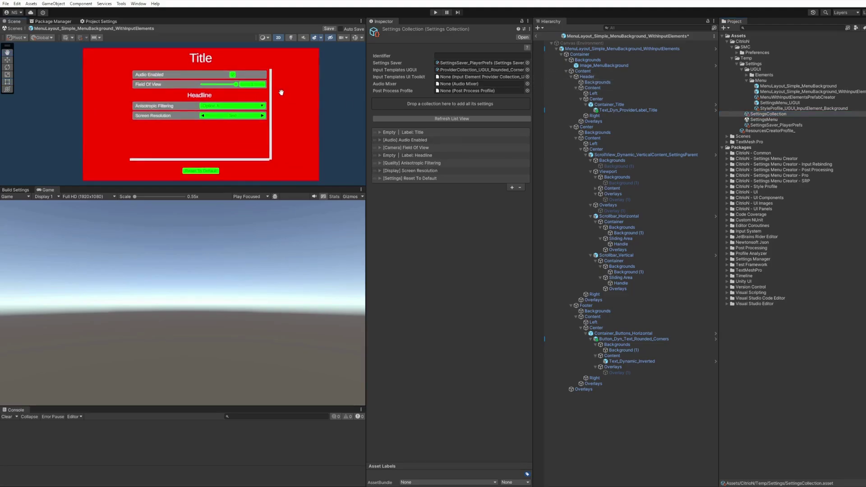
{"action": "left_click", "coordinate": [383, 117]}
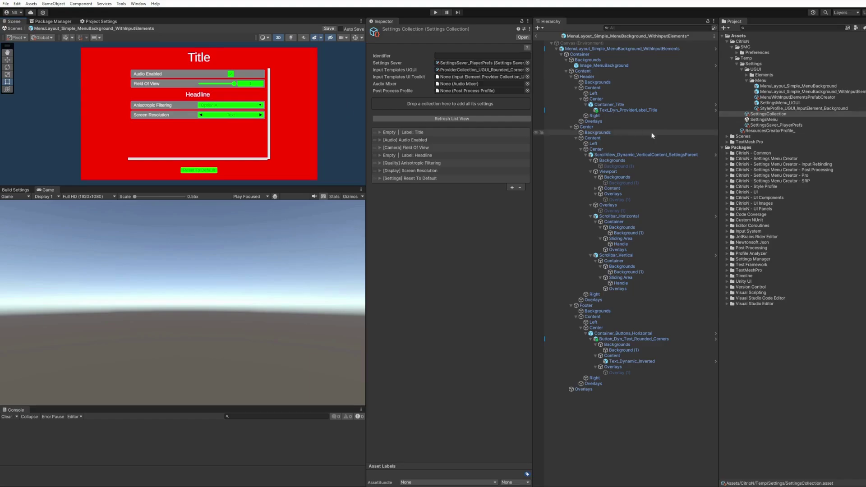
{"action": "left_click", "coordinate": [537, 37]}
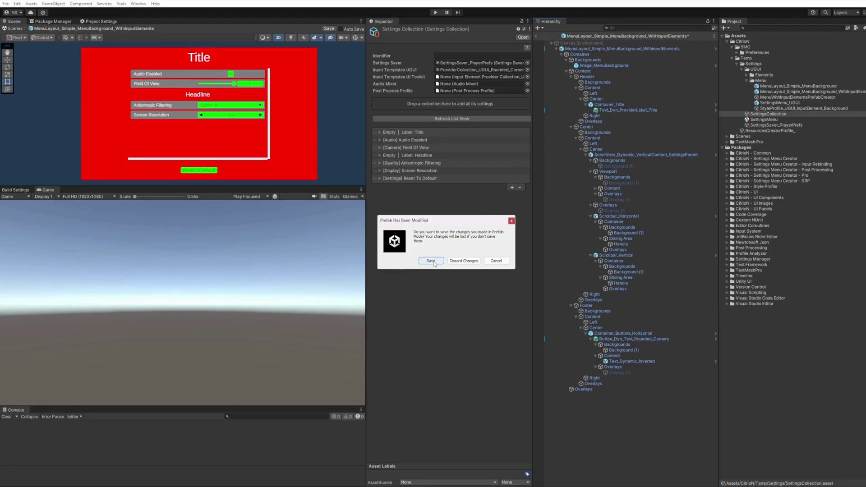
{"action": "left_click", "coordinate": [431, 261]}
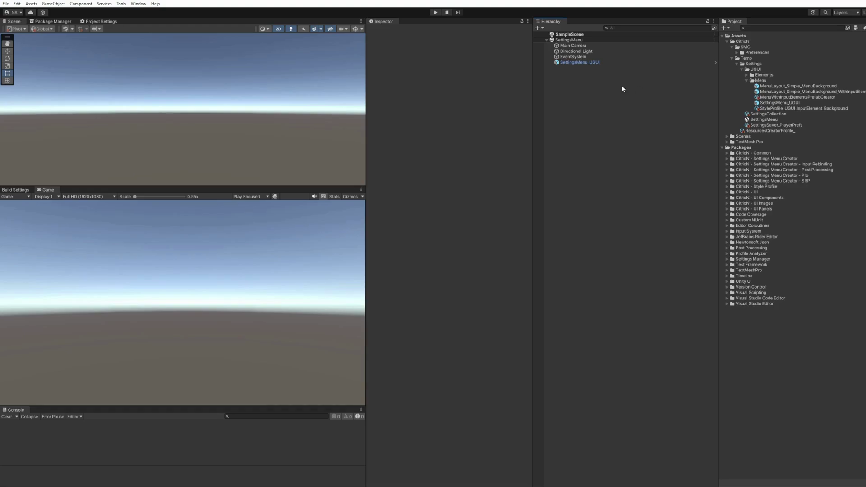
{"action": "left_click", "coordinate": [586, 63]}
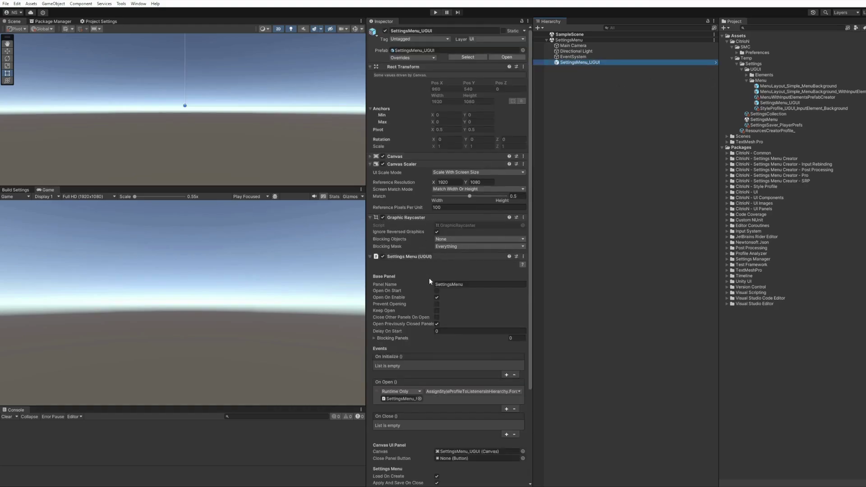
{"action": "scroll", "coordinate": [453, 234], "scroll_direction": "down", "scroll_amount": 2}
{"action": "left_click", "coordinate": [522, 147]}
{"action": "scroll", "coordinate": [450, 268], "scroll_direction": "down", "scroll_amount": 5}
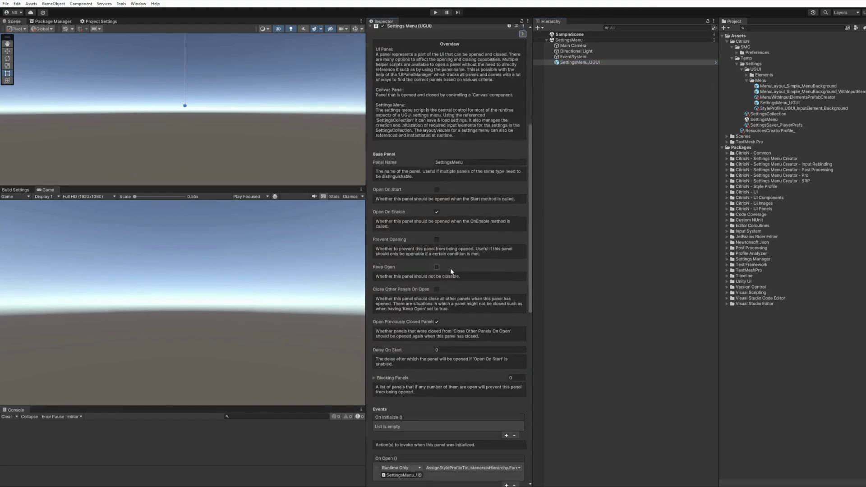
{"action": "scroll", "coordinate": [453, 266], "scroll_direction": "up", "scroll_amount": 4}
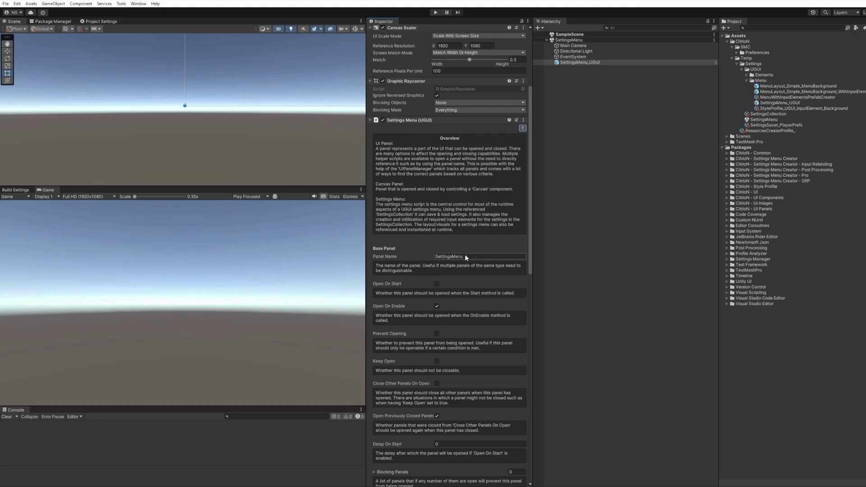
{"action": "scroll", "coordinate": [452, 321], "scroll_direction": "down", "scroll_amount": 10}
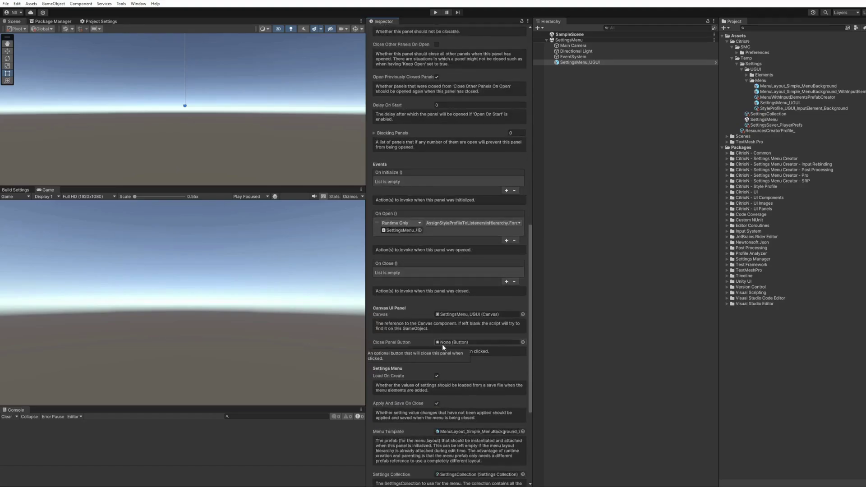
{"action": "scroll", "coordinate": [442, 343], "scroll_direction": "up", "scroll_amount": 12}
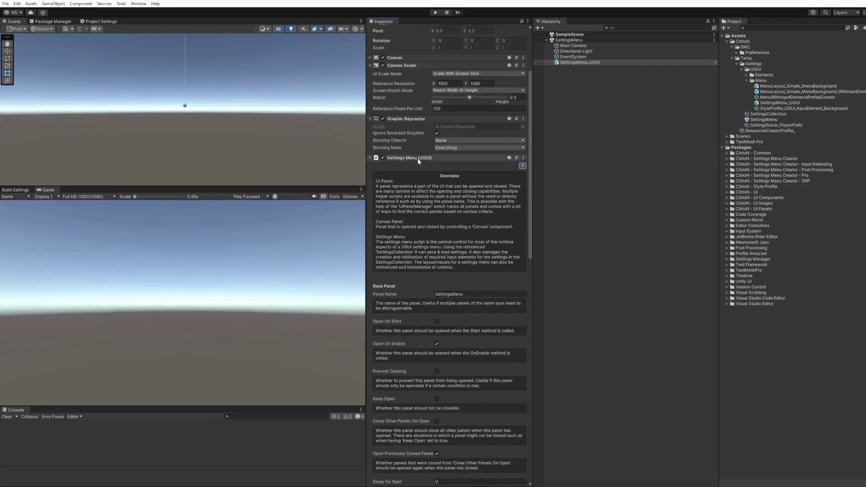
{"action": "left_click", "coordinate": [418, 158]}
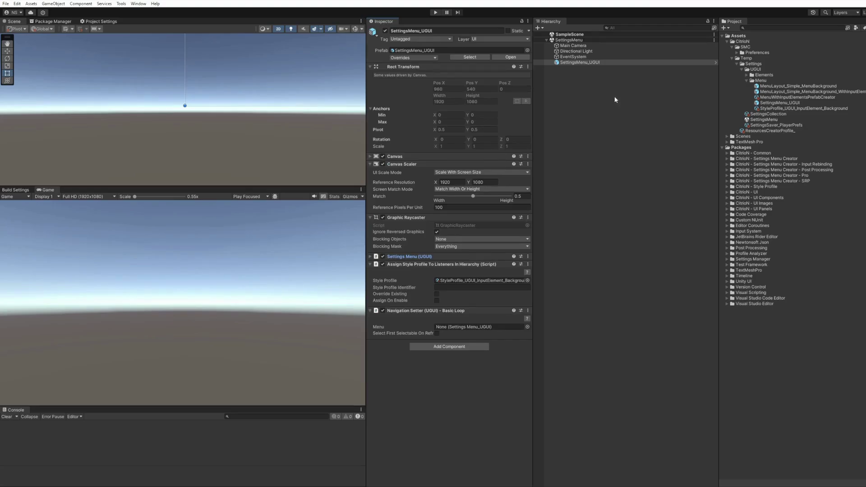
{"action": "left_click", "coordinate": [416, 256]}
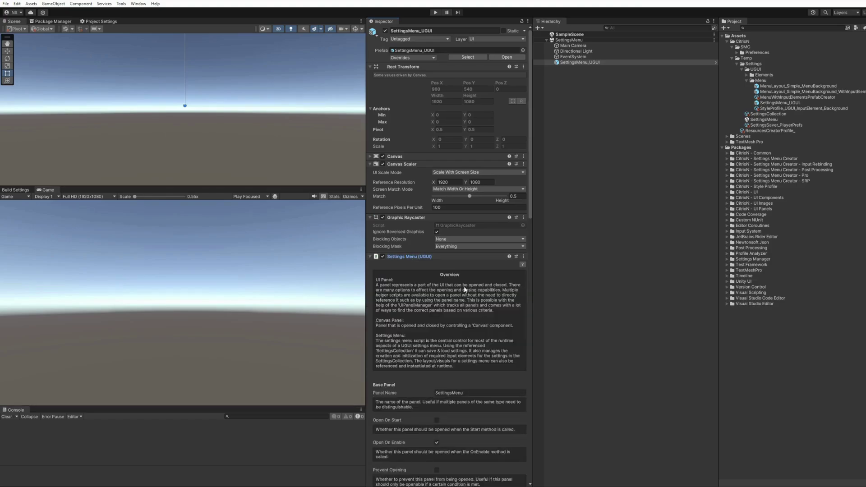
{"action": "left_click", "coordinate": [418, 256]}
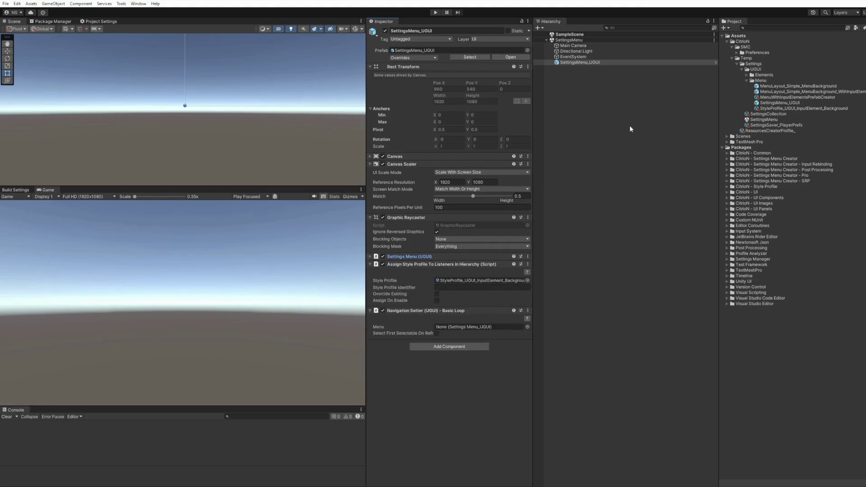
{"action": "left_click", "coordinate": [600, 107]}
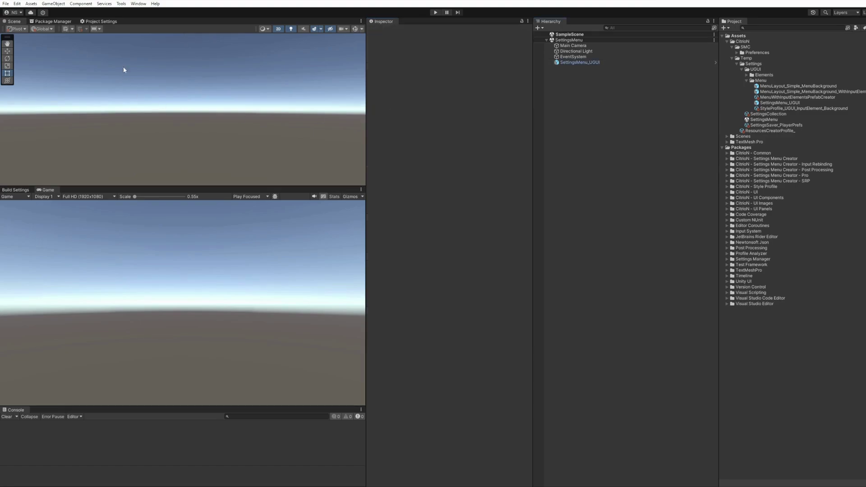
From Project Settings, run play mode several times to test the settings menu, then stop playing
{"action": "left_click", "coordinate": [103, 21]}
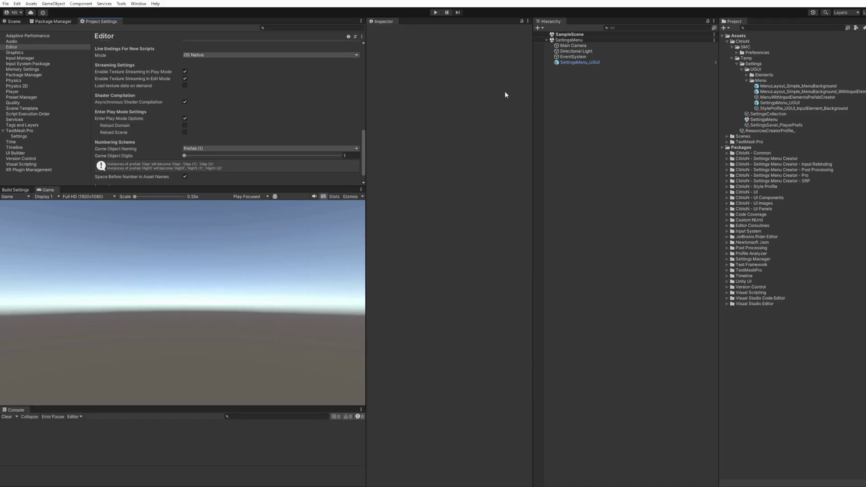
{"action": "left_click", "coordinate": [435, 13]}
{"action": "left_click", "coordinate": [435, 14]}
{"action": "left_click", "coordinate": [436, 14]}
{"action": "left_click", "coordinate": [436, 14]}
{"action": "left_click", "coordinate": [435, 14]}
{"action": "left_click", "coordinate": [436, 14]}
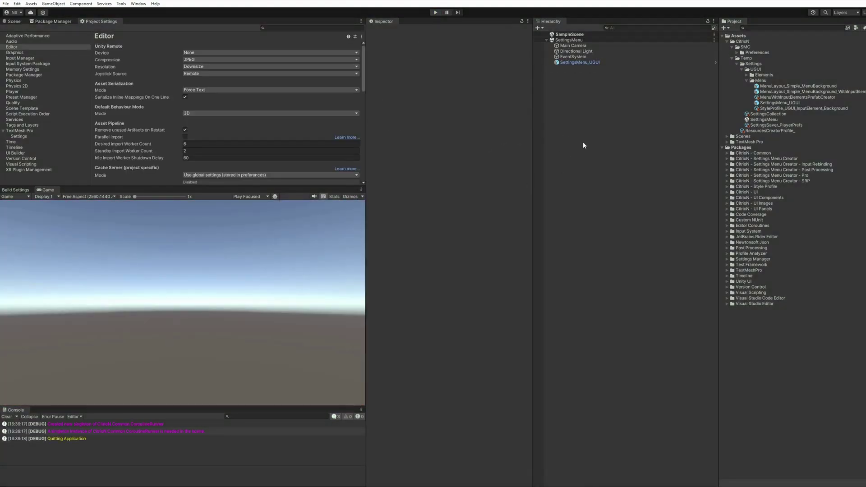
{"action": "left_click", "coordinate": [435, 13]}
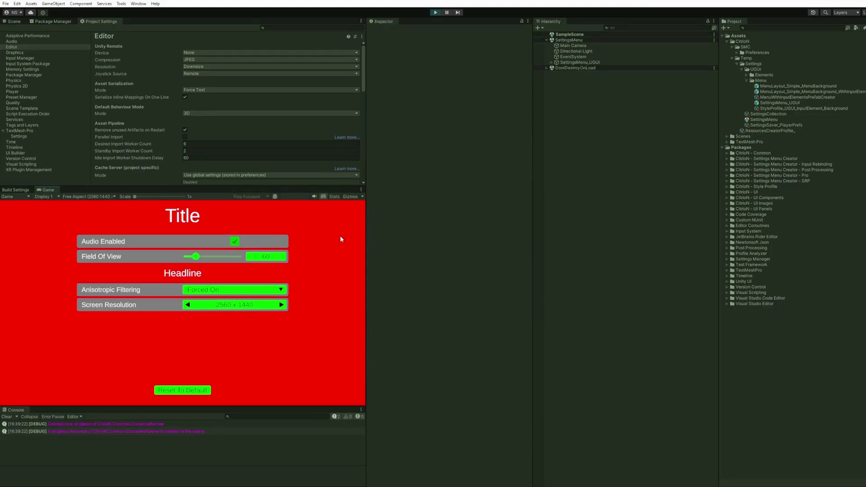
{"action": "left_click", "coordinate": [435, 13]}
{"action": "scroll", "coordinate": [174, 122], "scroll_direction": "down", "scroll_amount": 10}
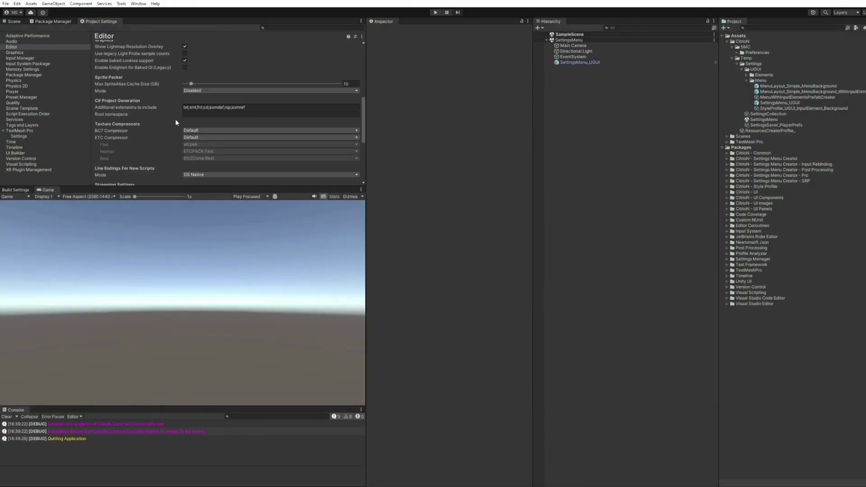
{"action": "scroll", "coordinate": [181, 112], "scroll_direction": "down", "scroll_amount": 8}
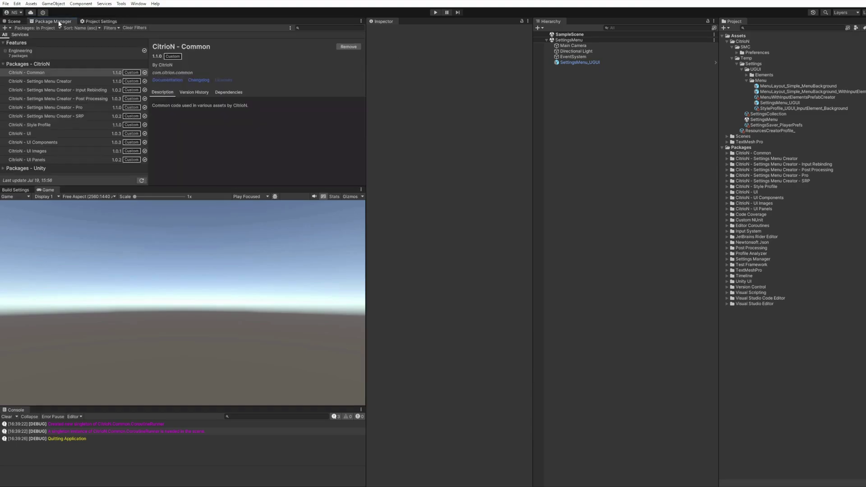
Open the Settings Menu Creator Manager's Uninstall page, check a NullReferenceException, then clear the Console
{"action": "left_click", "coordinate": [120, 4]}
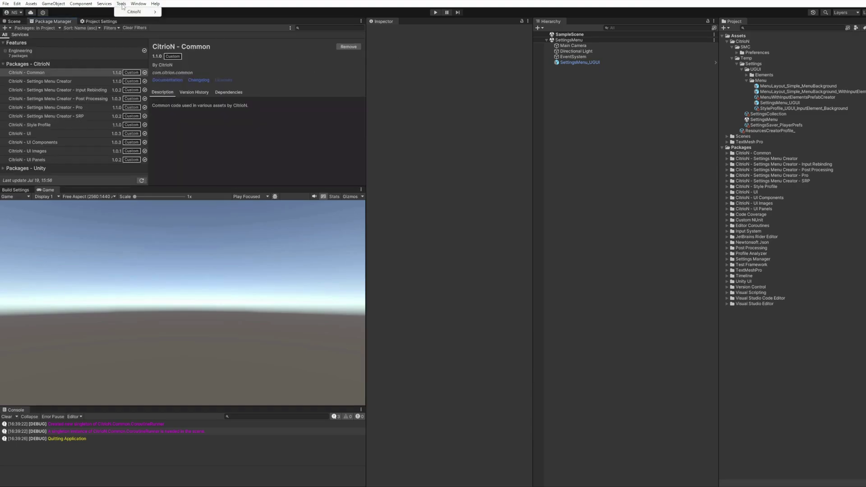
{"action": "mouse_move", "coordinate": [135, 12]}
{"action": "mouse_move", "coordinate": [191, 13]}
{"action": "left_click", "coordinate": [274, 13]}
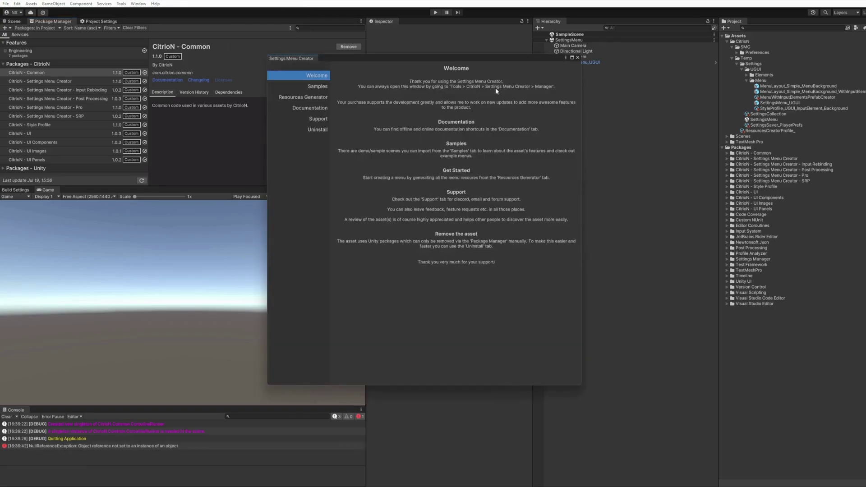
{"action": "left_click", "coordinate": [317, 130]}
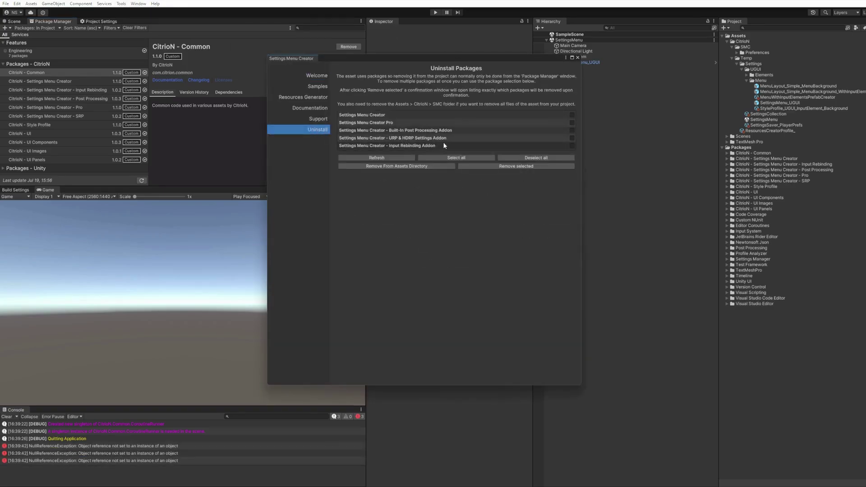
{"action": "left_click", "coordinate": [91, 447]}
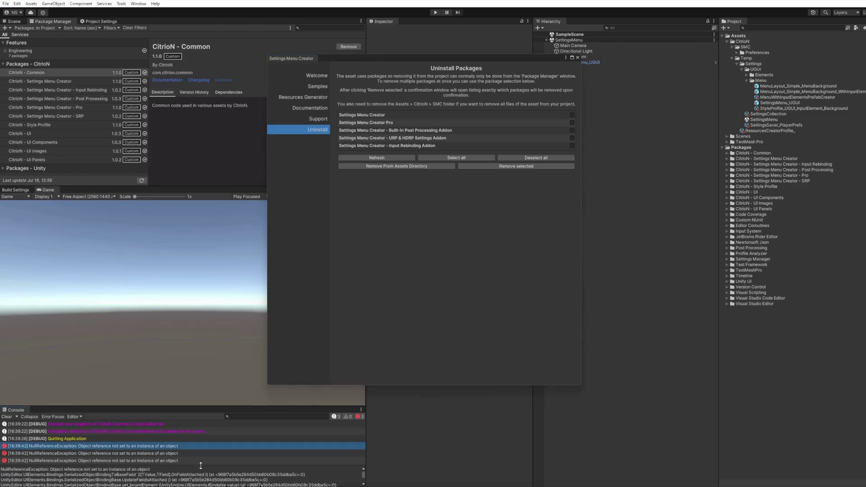
{"action": "left_click", "coordinate": [6, 417]}
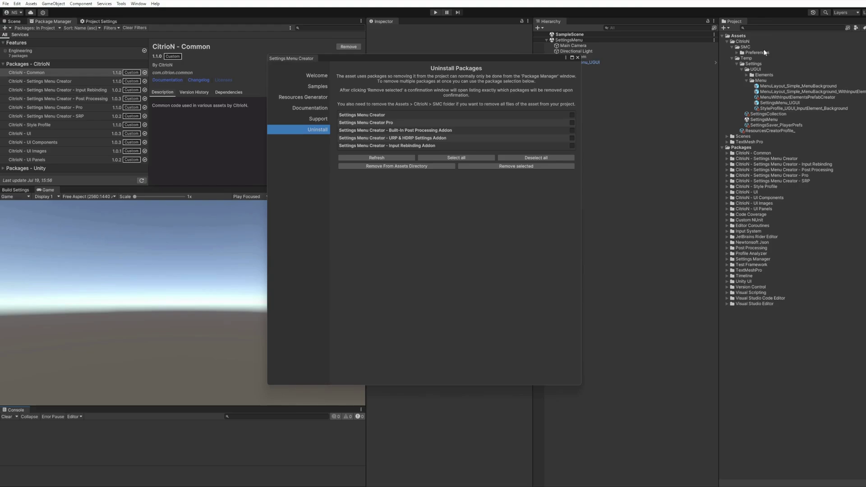
Delete the SMC folder from Assets and the Temp folder
{"action": "left_click", "coordinate": [408, 166]}
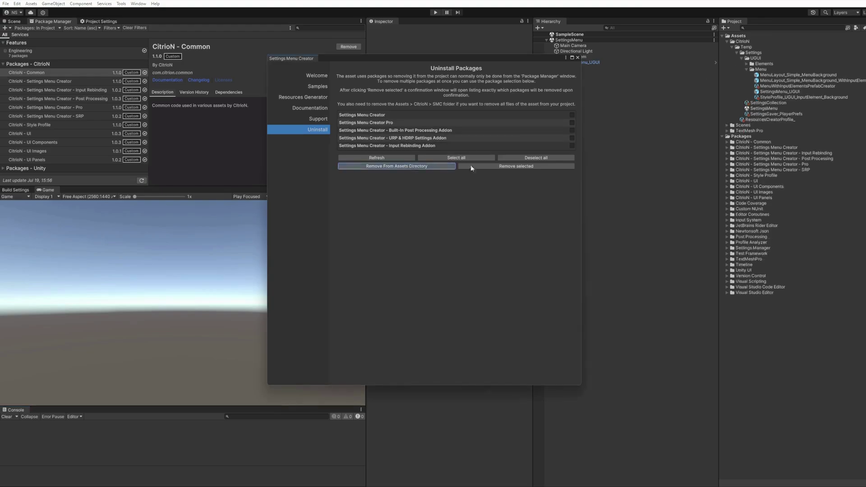
{"action": "left_click", "coordinate": [747, 48]}
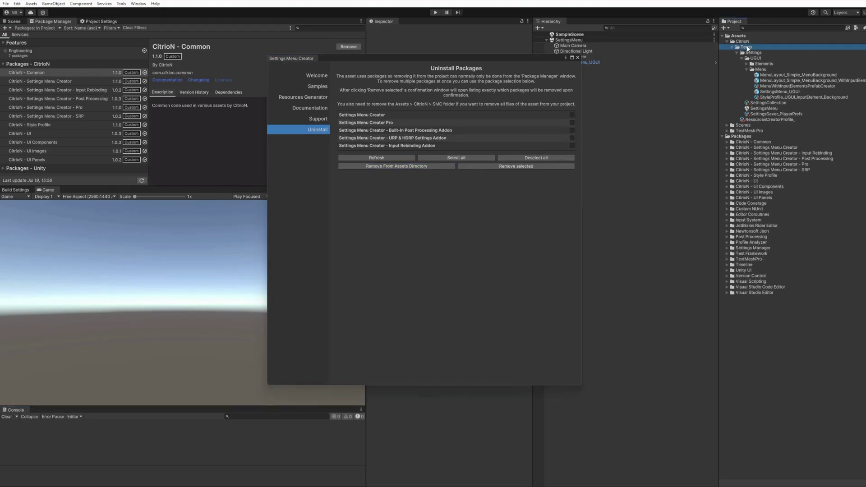
{"action": "key", "text": "Delete"}
{"action": "key", "text": "Return"}
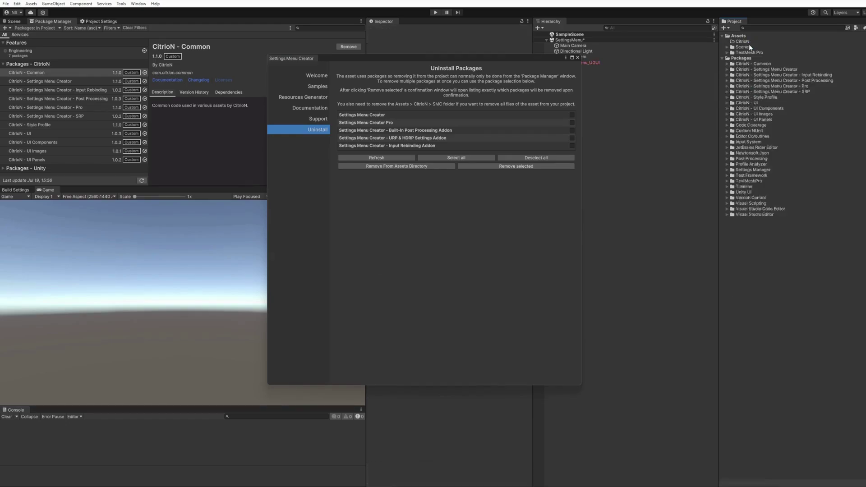
Remove the SettingsMenu scene without saving, and request removal of all five Settings Menu Creator packages
{"action": "left_click", "coordinate": [714, 40]}
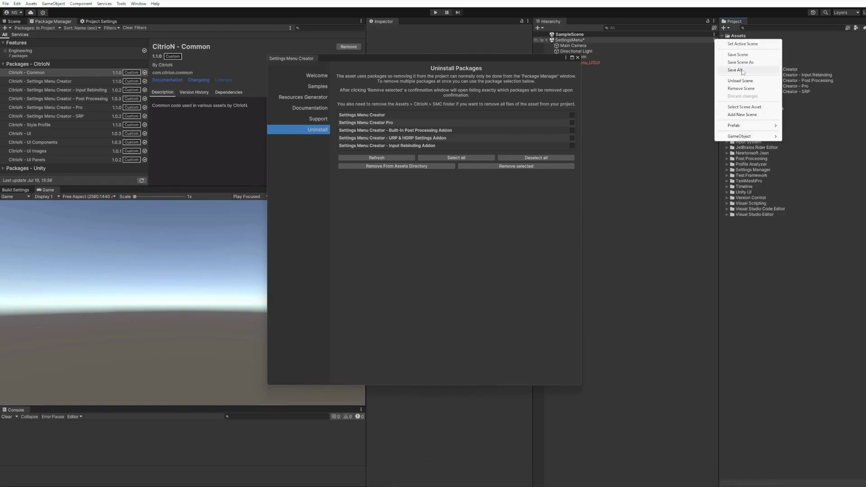
{"action": "left_click", "coordinate": [740, 89]}
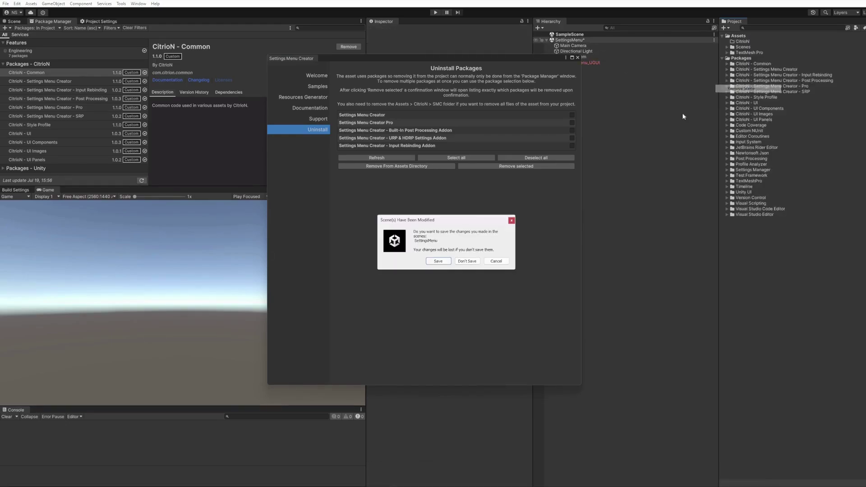
{"action": "left_click", "coordinate": [467, 261]}
{"action": "left_click", "coordinate": [456, 157]}
{"action": "left_click", "coordinate": [524, 166]}
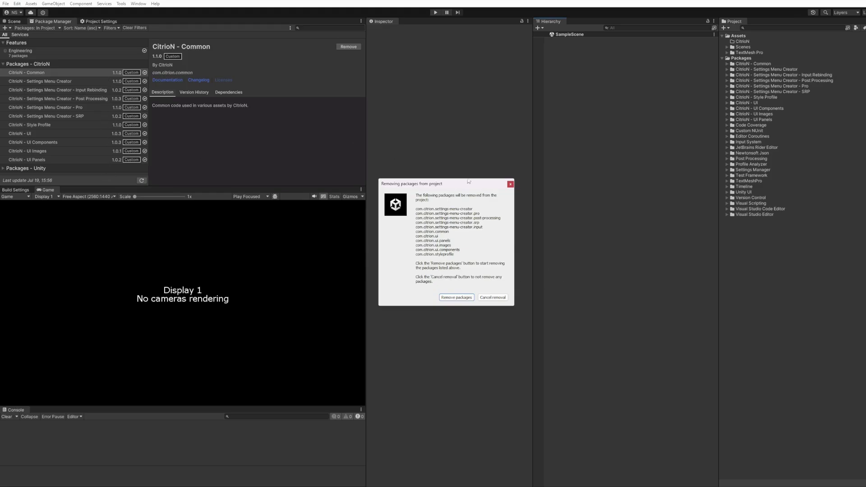
Confirm removing the eleven listed CitrioN packages from the project
{"action": "left_click", "coordinate": [456, 297]}
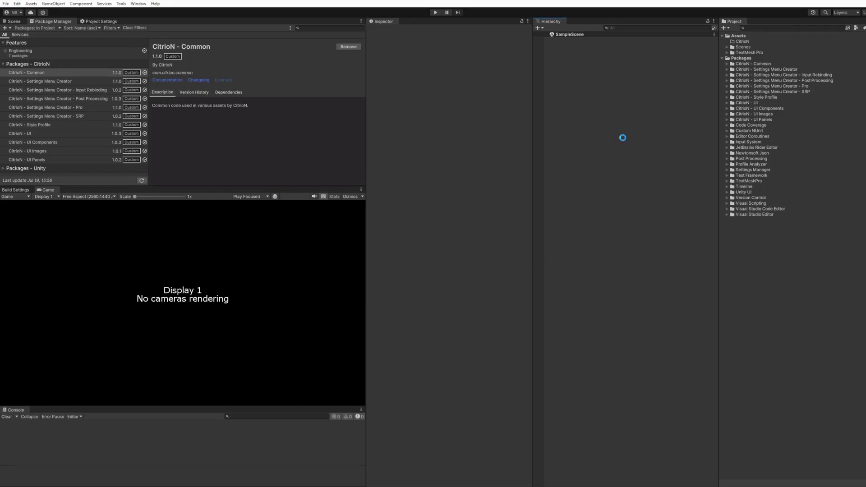